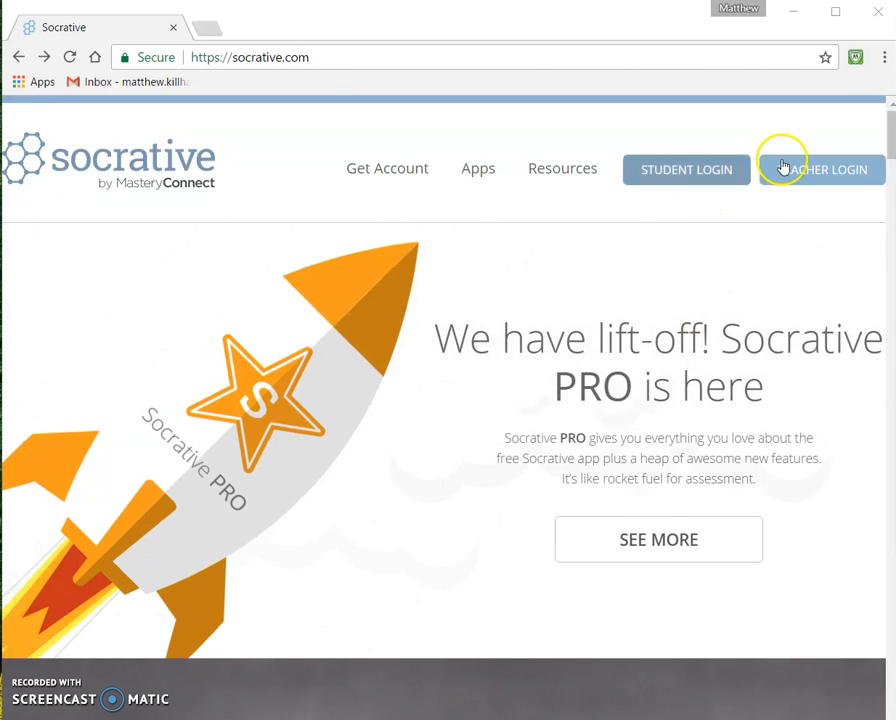
Step: Sign in to the Socrative teacher account using Google sign-in
{"action": "left_click", "coordinate": [816, 170]}
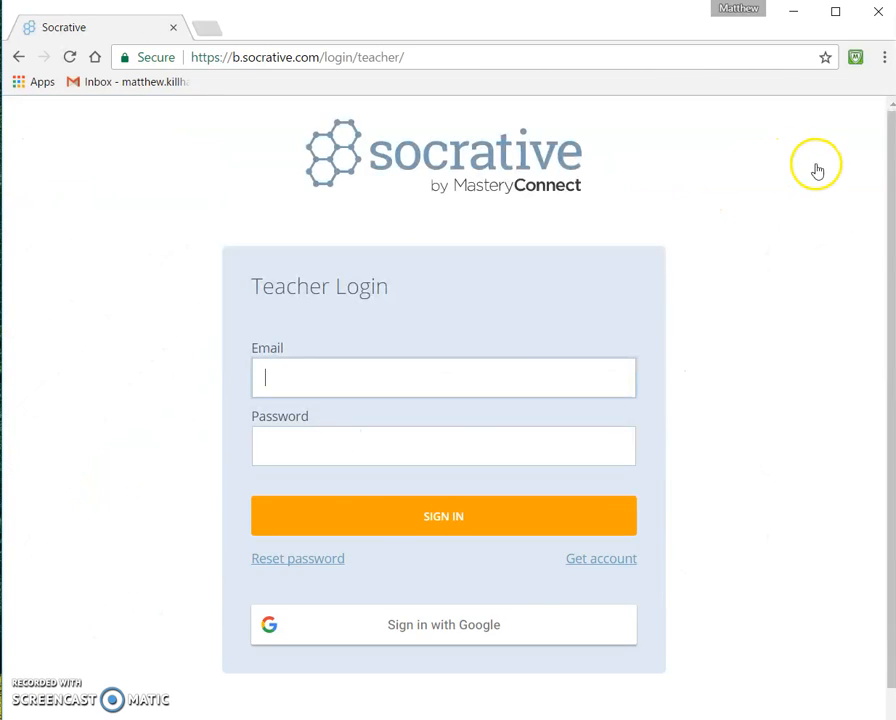
{"action": "left_click", "coordinate": [393, 628]}
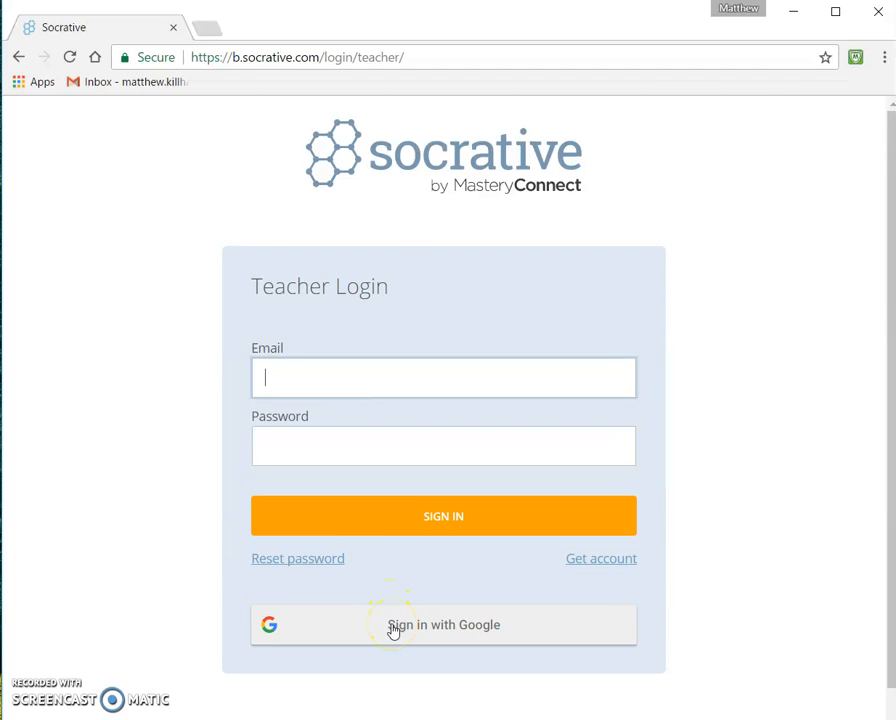
{"action": "left_click", "coordinate": [505, 337]}
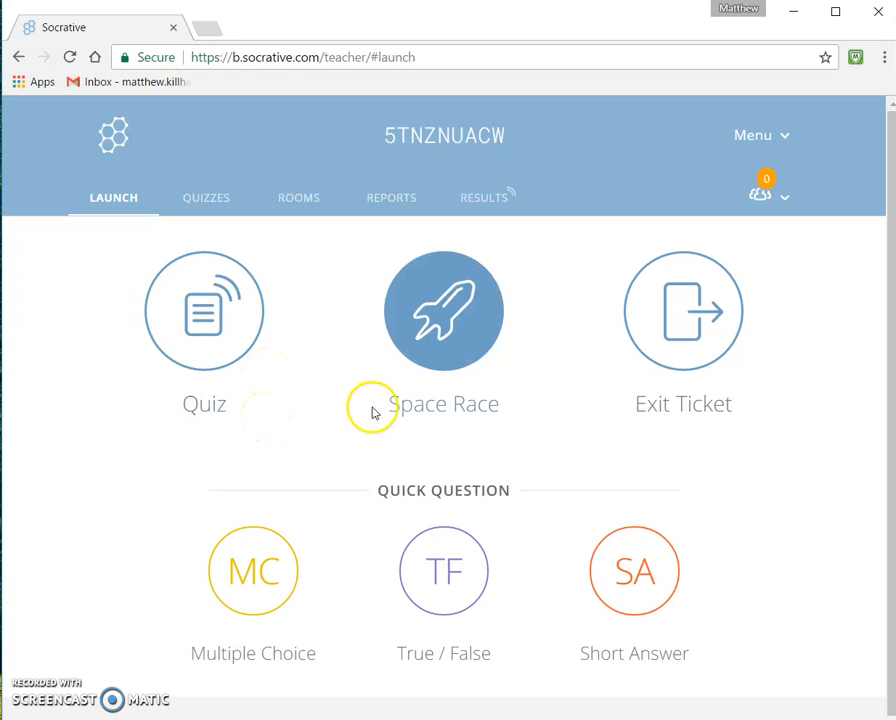
{"action": "left_click", "coordinate": [420, 373]}
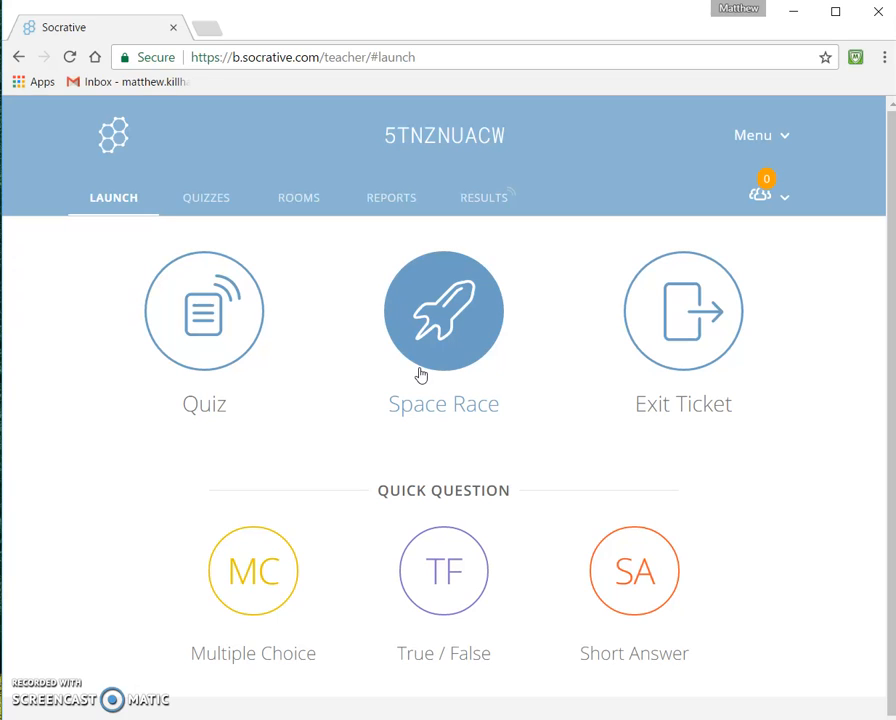
{"action": "left_click", "coordinate": [532, 374]}
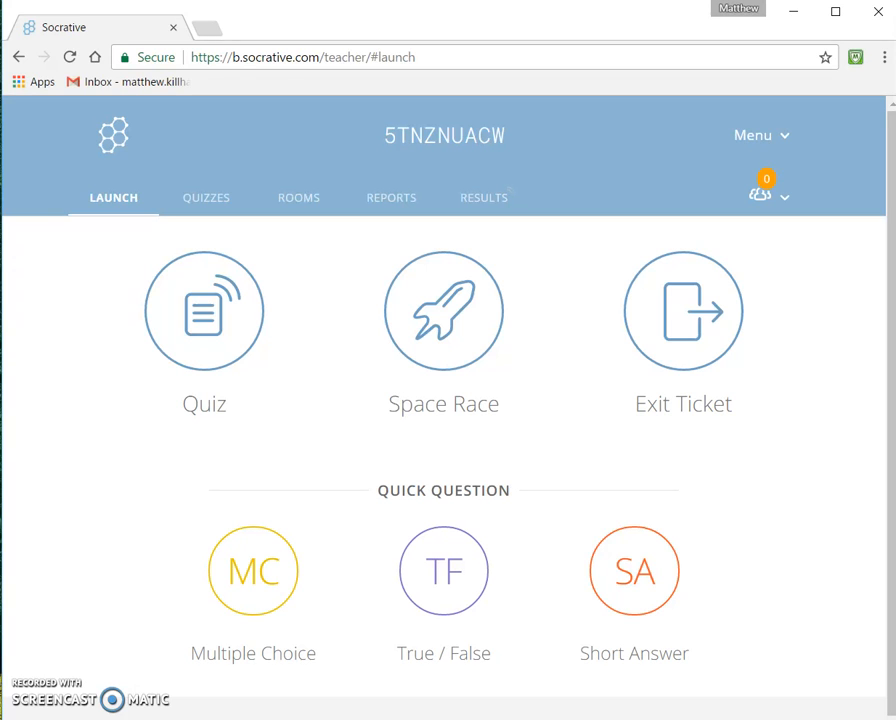
Step: Open the Life Cycle of a Frog quiz from the quizzes list and review its questions
{"action": "left_click", "coordinate": [192, 201]}
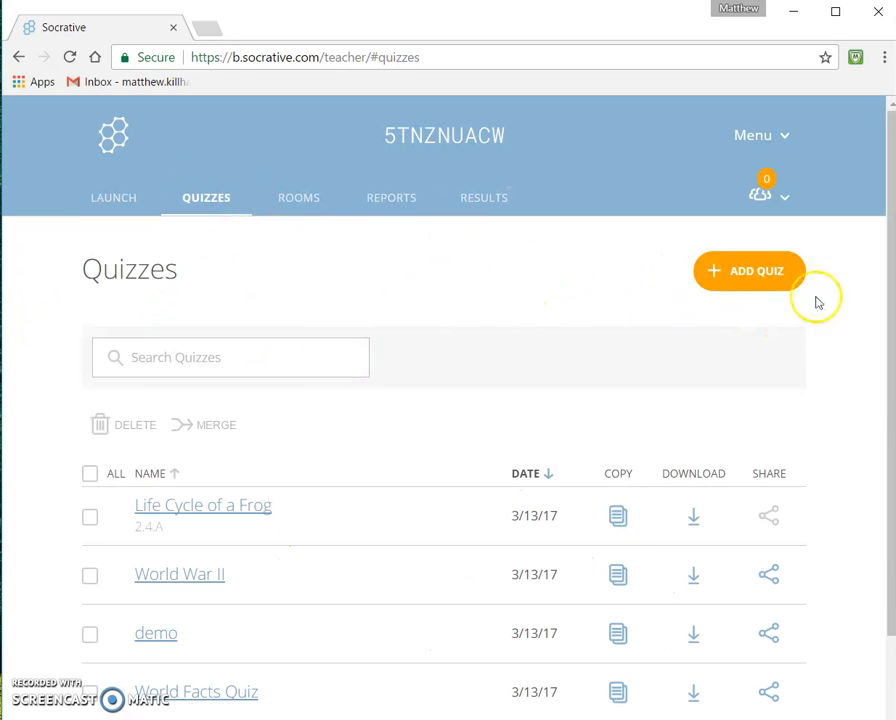
{"action": "left_click_drag", "start_coordinate": [886, 310], "coordinate": [876, 430]}
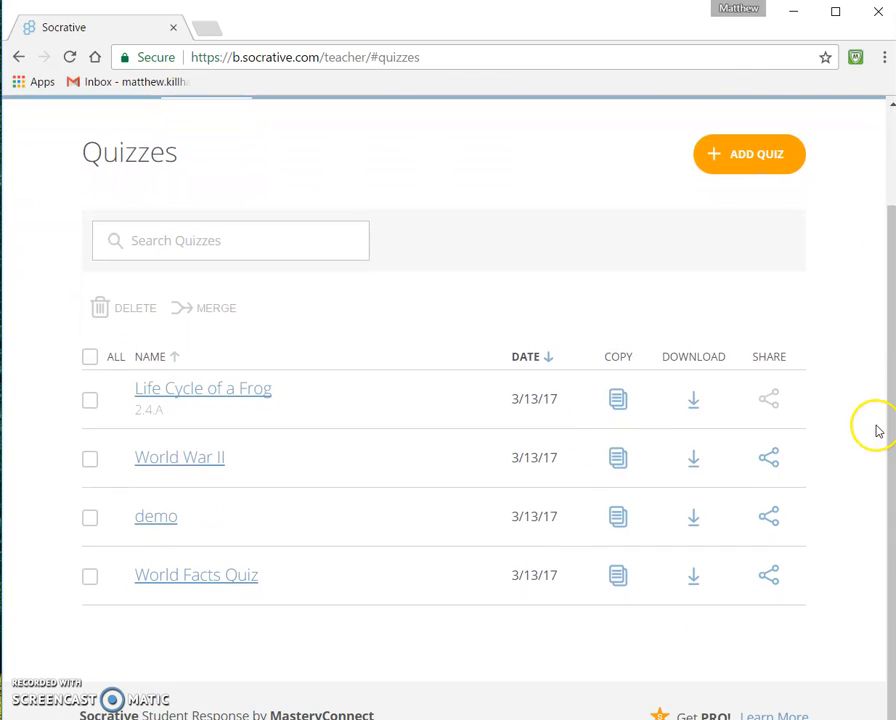
{"action": "left_click", "coordinate": [234, 393]}
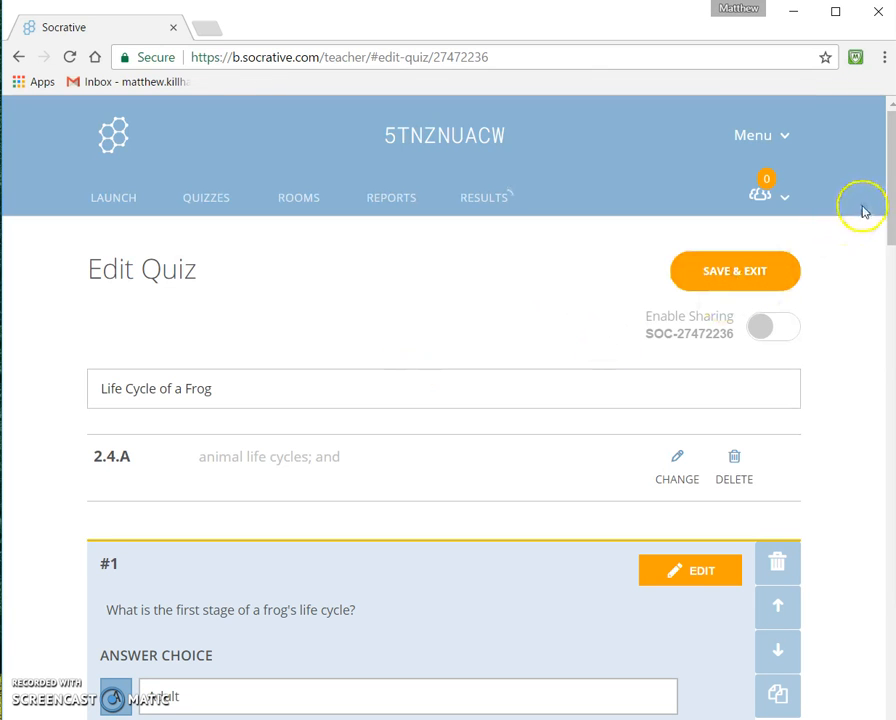
{"action": "left_click_drag", "start_coordinate": [882, 200], "coordinate": [880, 309]}
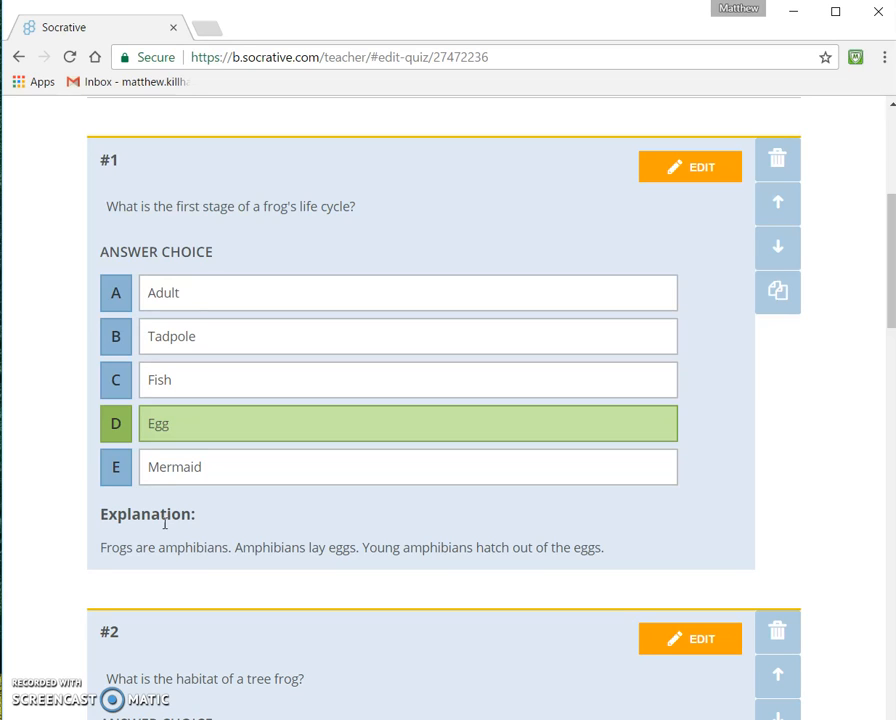
{"action": "left_click", "coordinate": [54, 530]}
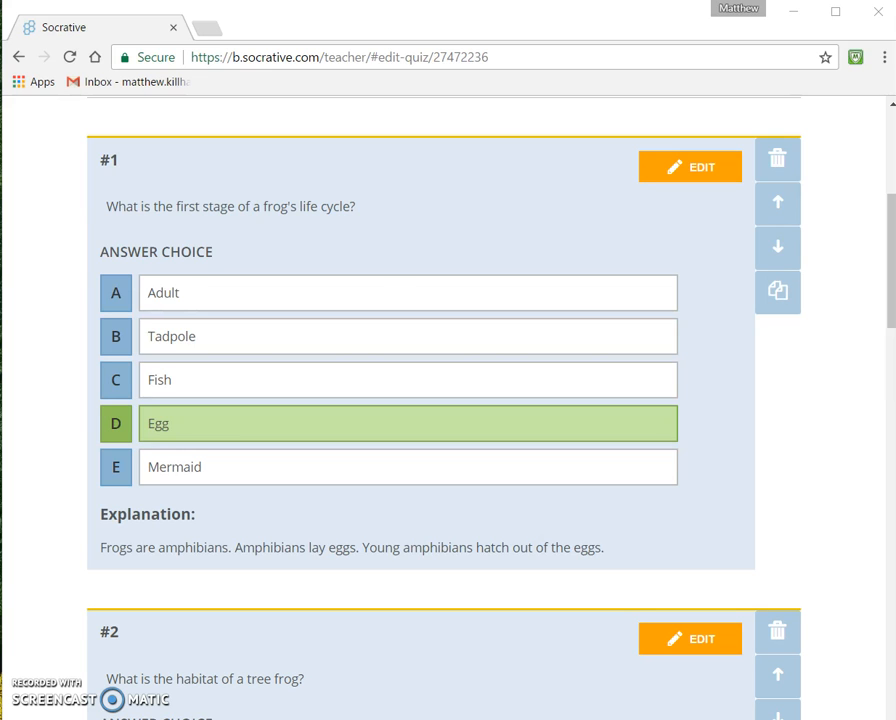
{"action": "left_click_drag", "start_coordinate": [889, 265], "coordinate": [848, 465]}
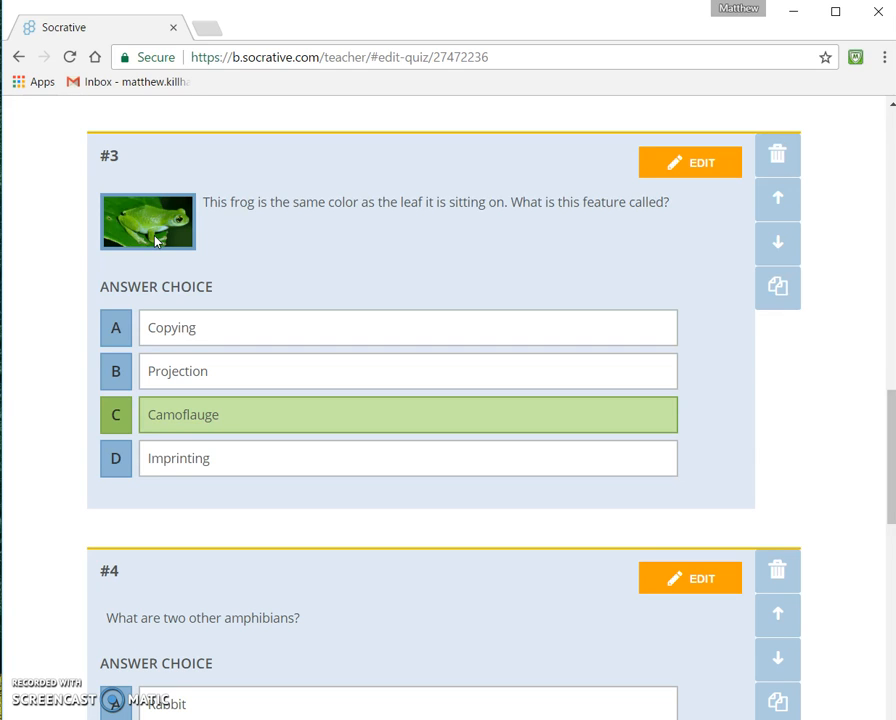
{"action": "left_click", "coordinate": [279, 268]}
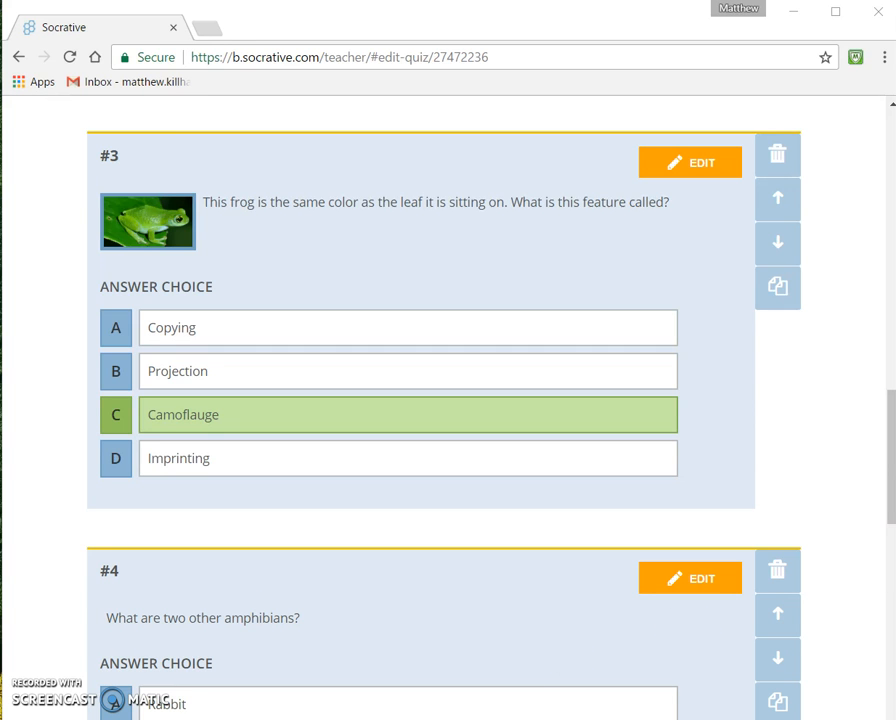
{"action": "left_click_drag", "start_coordinate": [893, 470], "coordinate": [887, 442]}
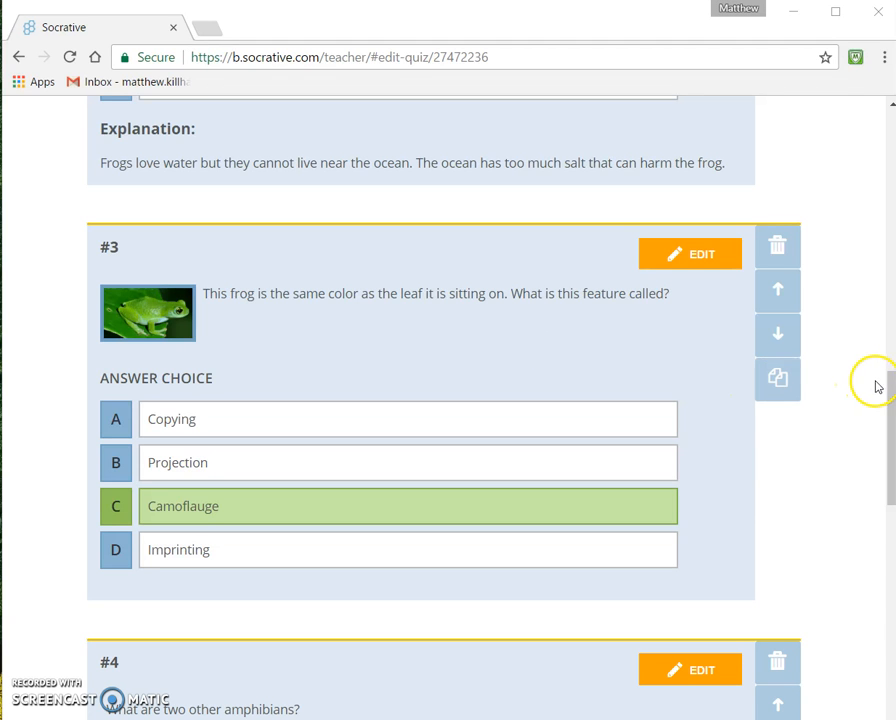
Step: Launch a new Space Race, stopping the current activity, and choose the Life Cycle of a Frog quiz
{"action": "scroll", "coordinate": [888, 362], "scroll_direction": "up", "scroll_amount": 15}
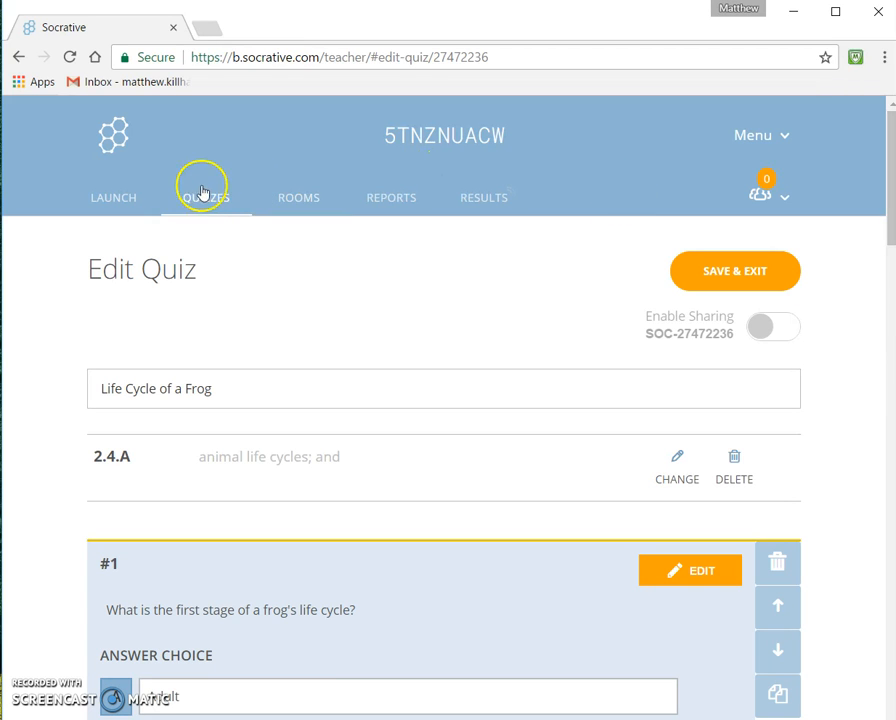
{"action": "left_click", "coordinate": [220, 194]}
{"action": "left_click", "coordinate": [118, 196]}
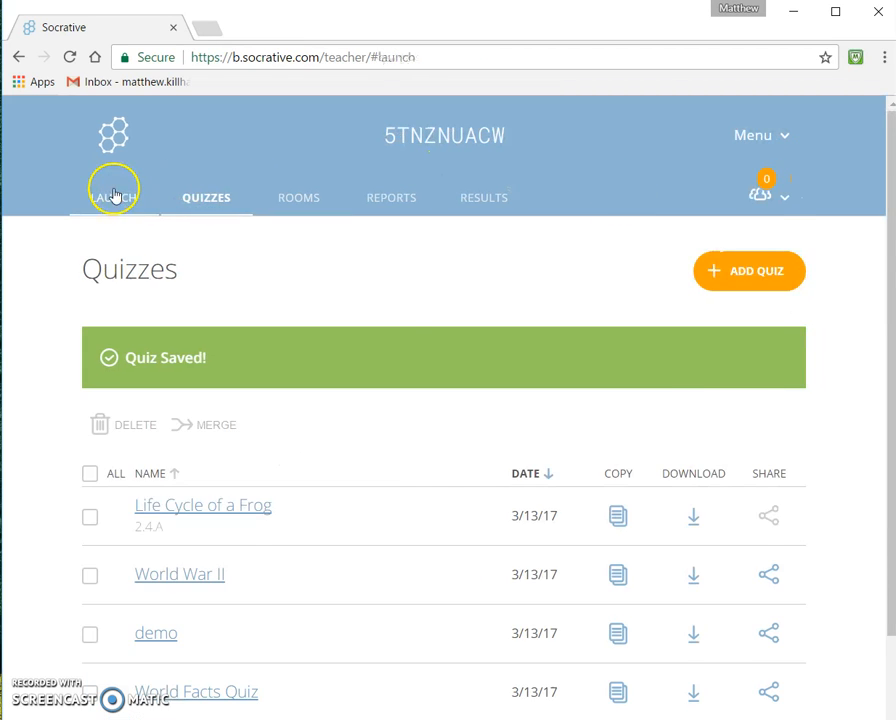
{"action": "left_click", "coordinate": [446, 328]}
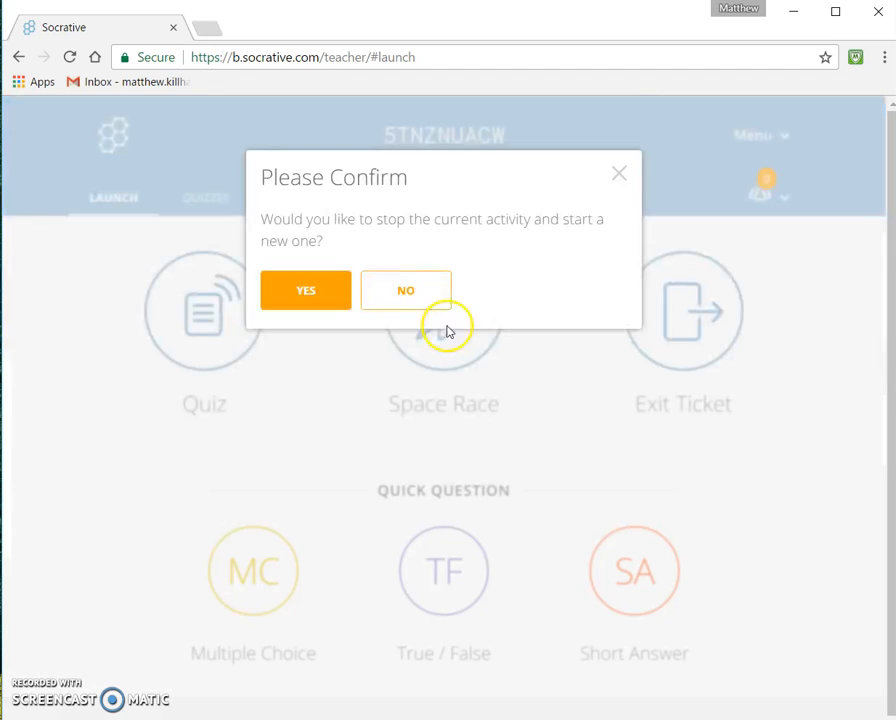
{"action": "left_click", "coordinate": [338, 305]}
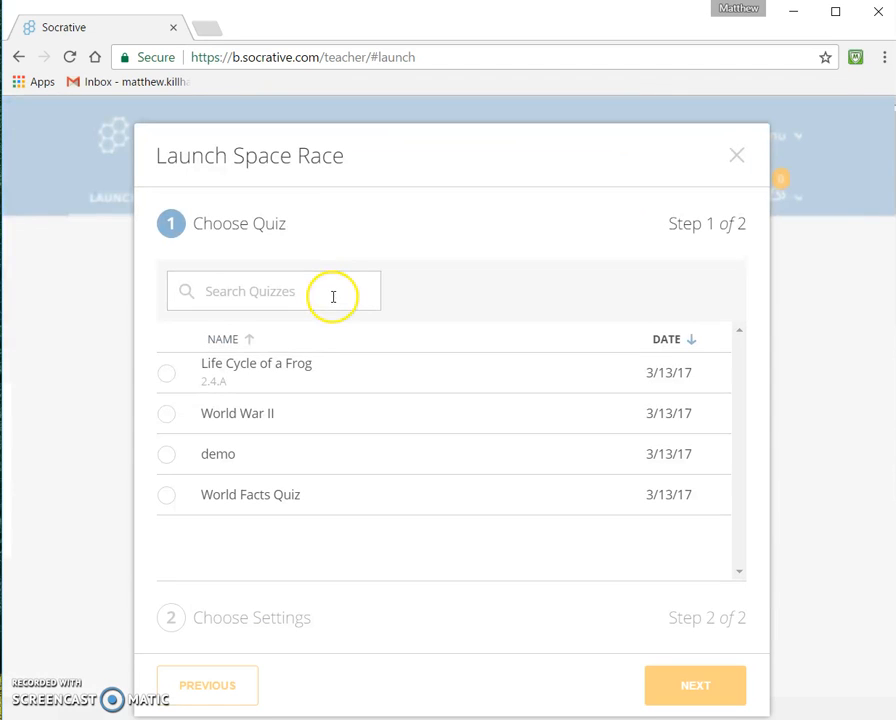
{"action": "left_click", "coordinate": [287, 377]}
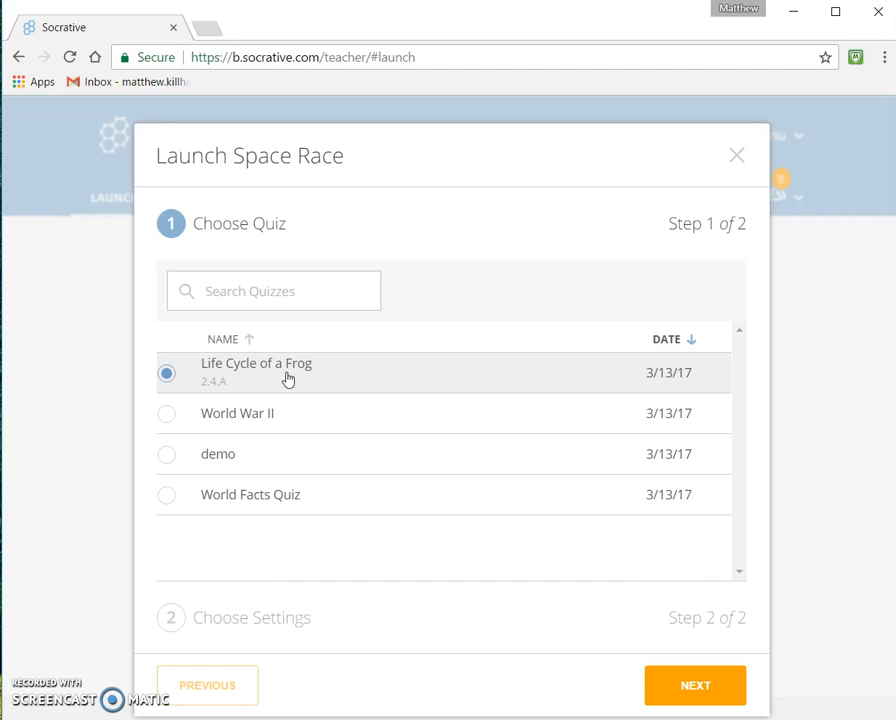
{"action": "left_click", "coordinate": [695, 688]}
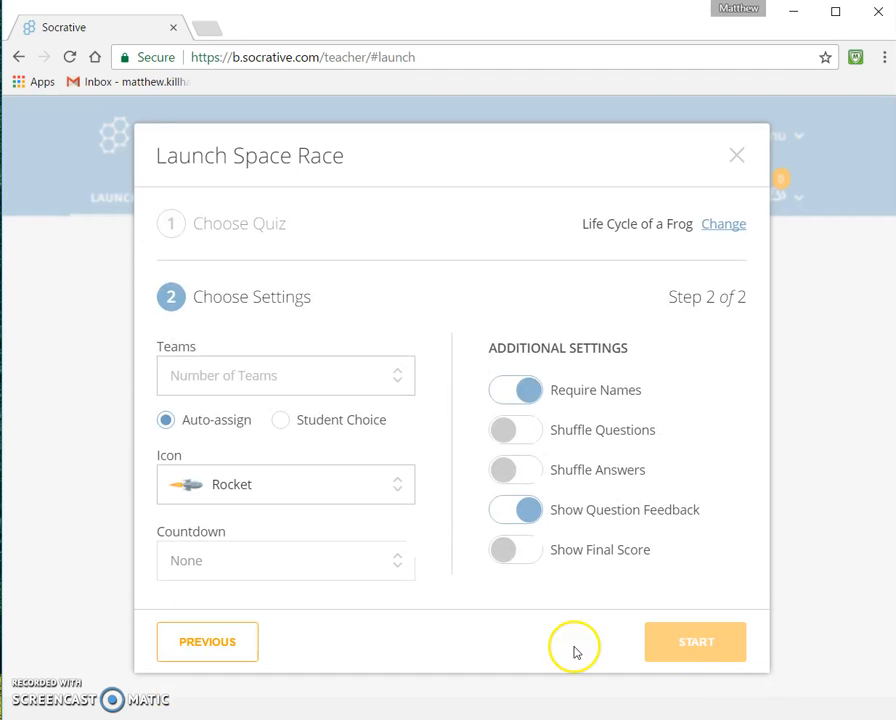
Step: Set the race to 2 teams and start the Space Race
{"action": "left_click", "coordinate": [315, 376]}
{"action": "left_click", "coordinate": [266, 420]}
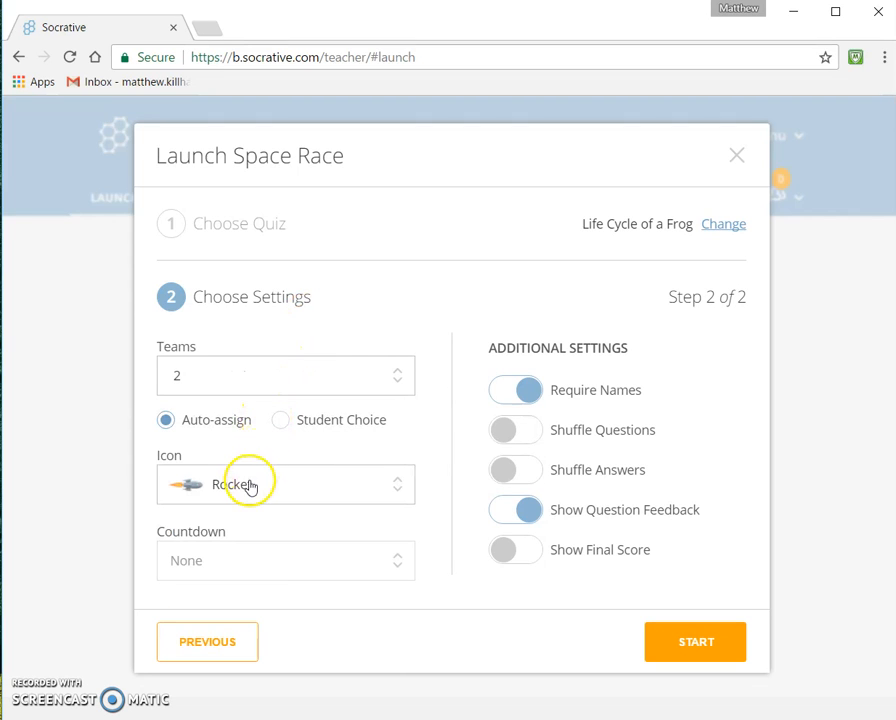
{"action": "left_click", "coordinate": [668, 645]}
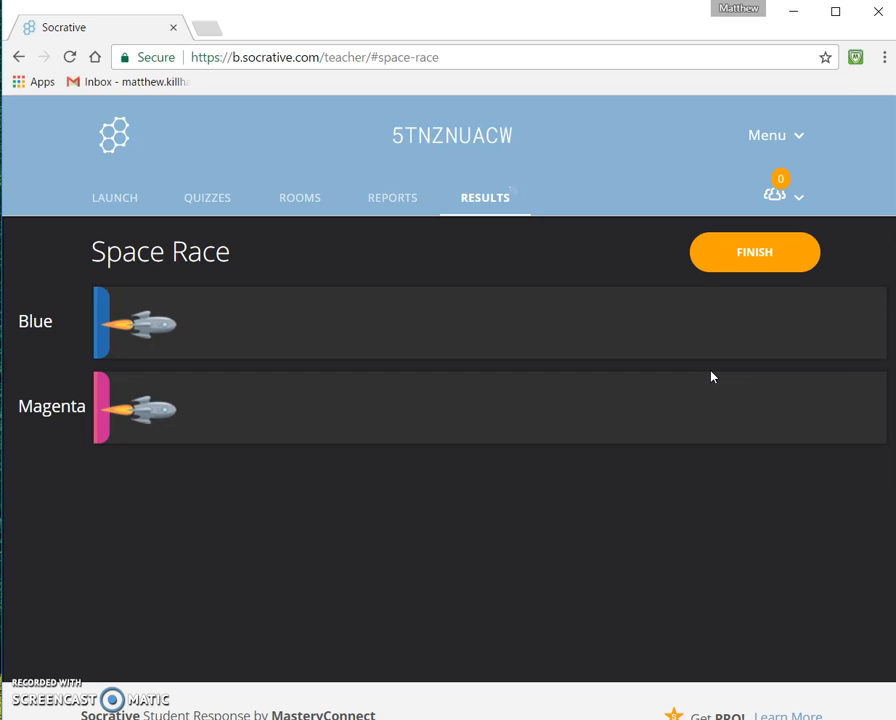
Step: Open the Life Cycle of a Frog quiz and open the editor for its aligned standard
{"action": "left_click", "coordinate": [210, 199]}
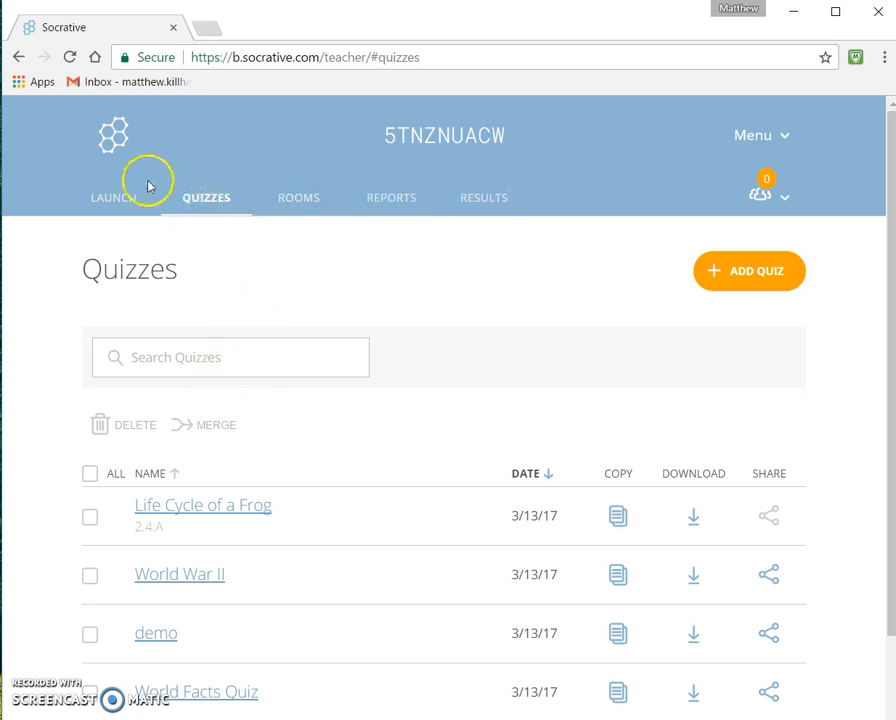
{"action": "left_click", "coordinate": [200, 508]}
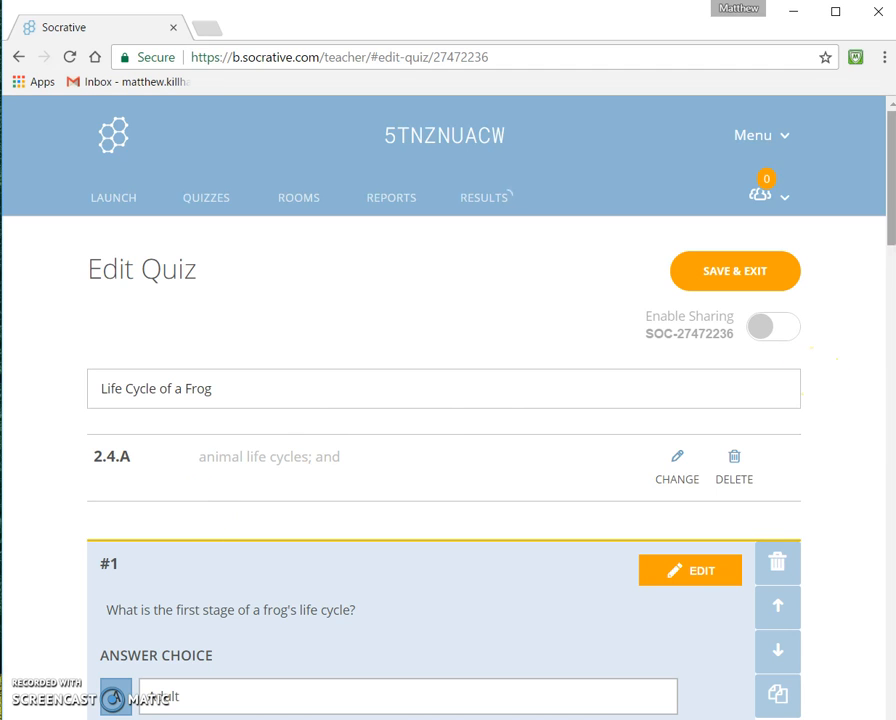
{"action": "left_click_drag", "start_coordinate": [889, 150], "coordinate": [891, 170]}
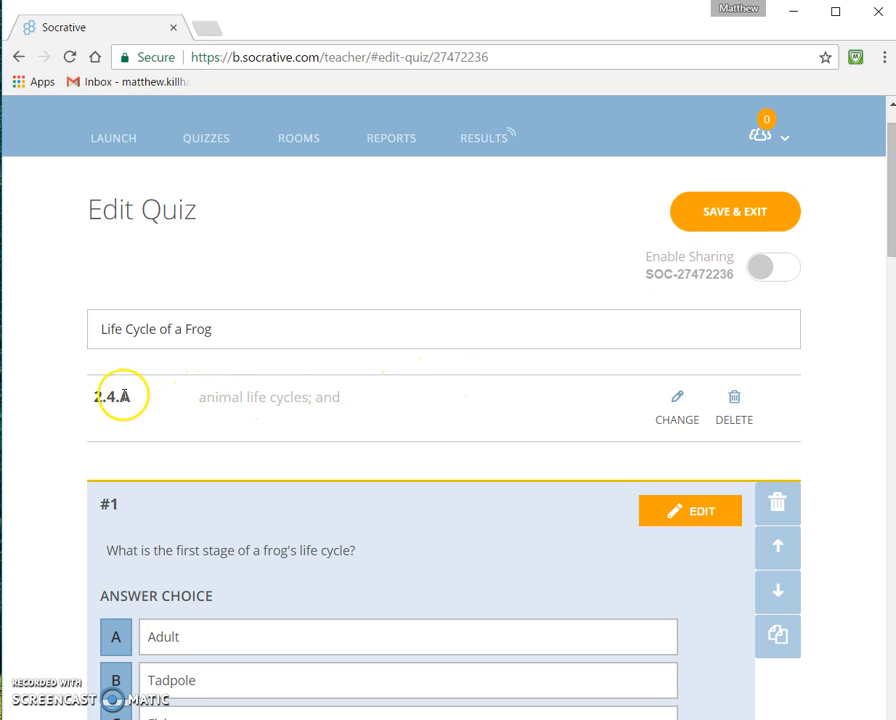
{"action": "left_click", "coordinate": [665, 422]}
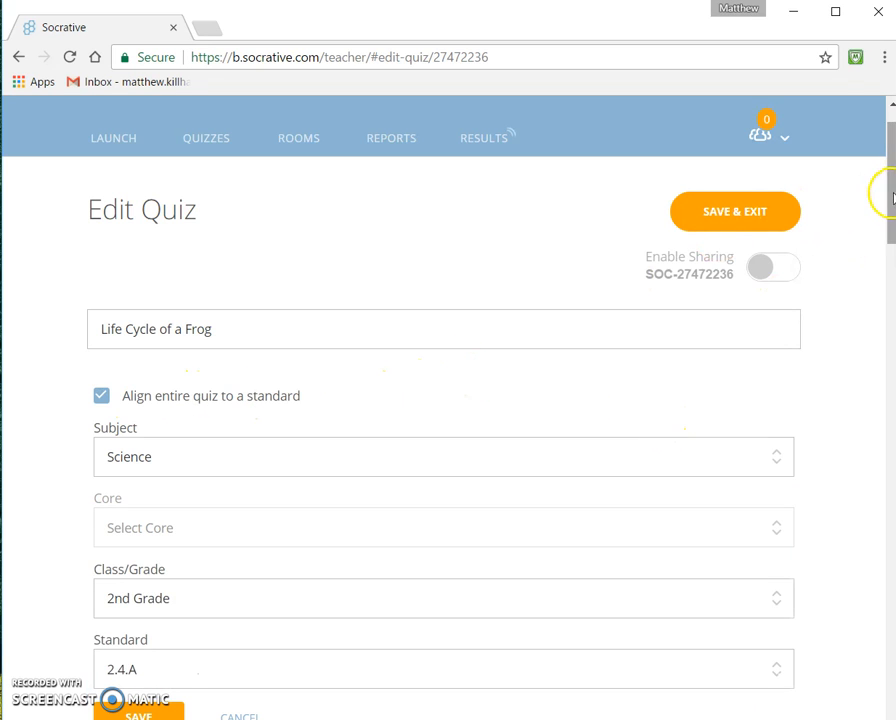
{"action": "left_click_drag", "start_coordinate": [882, 192], "coordinate": [893, 209]}
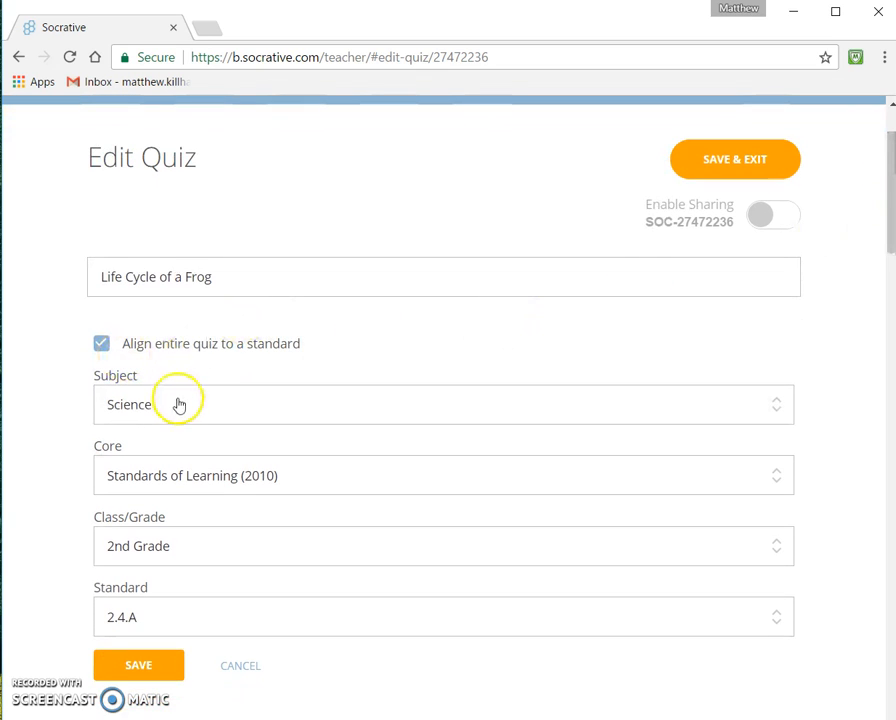
Step: Browse the Core and Standard options of the quiz's standard alignment
{"action": "left_click", "coordinate": [190, 480]}
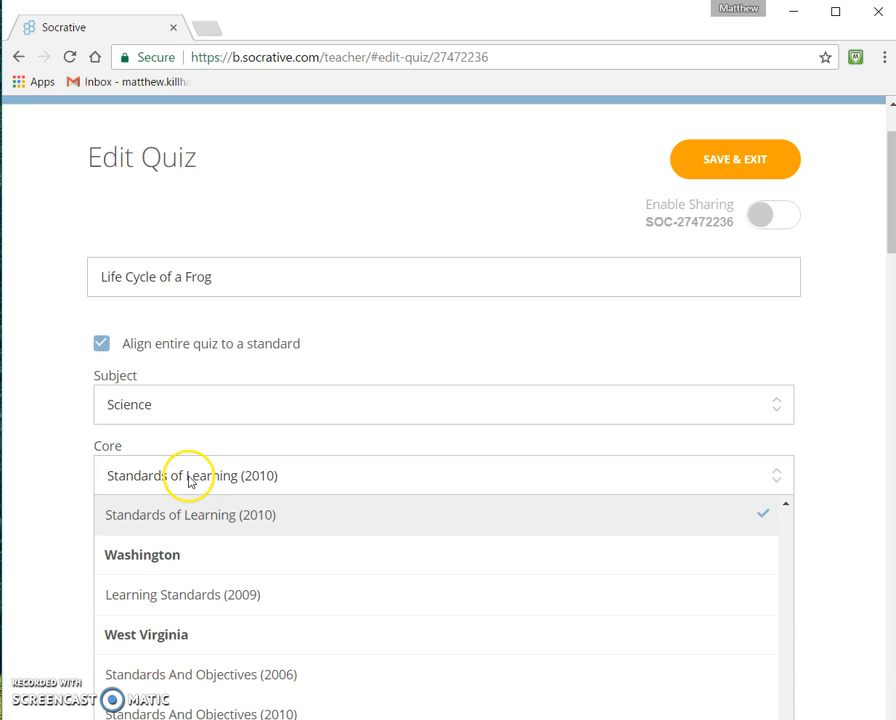
{"action": "left_click_drag", "start_coordinate": [884, 232], "coordinate": [888, 279]}
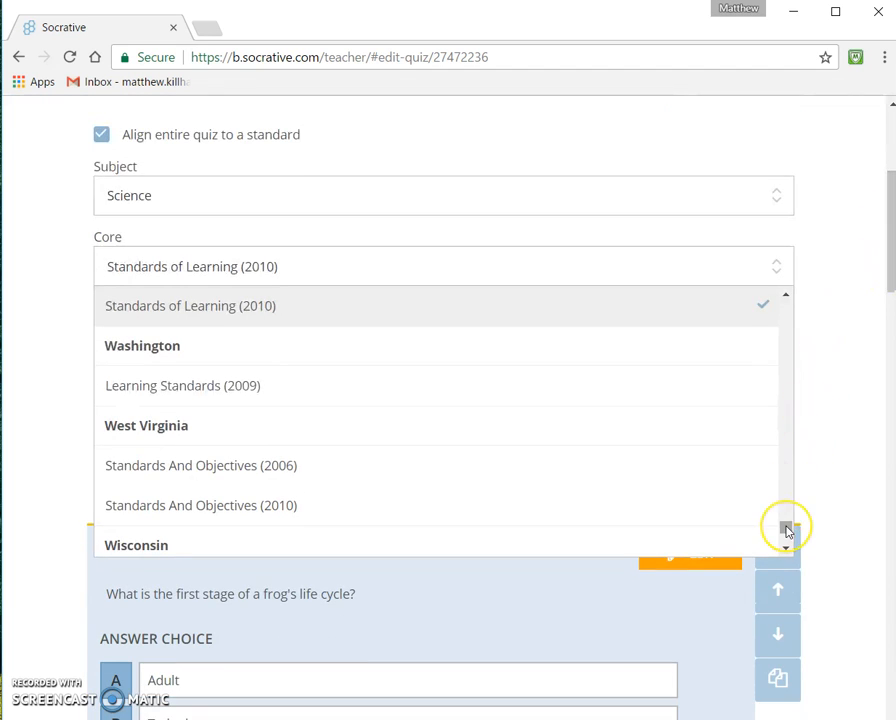
{"action": "left_click_drag", "start_coordinate": [786, 530], "coordinate": [786, 383]}
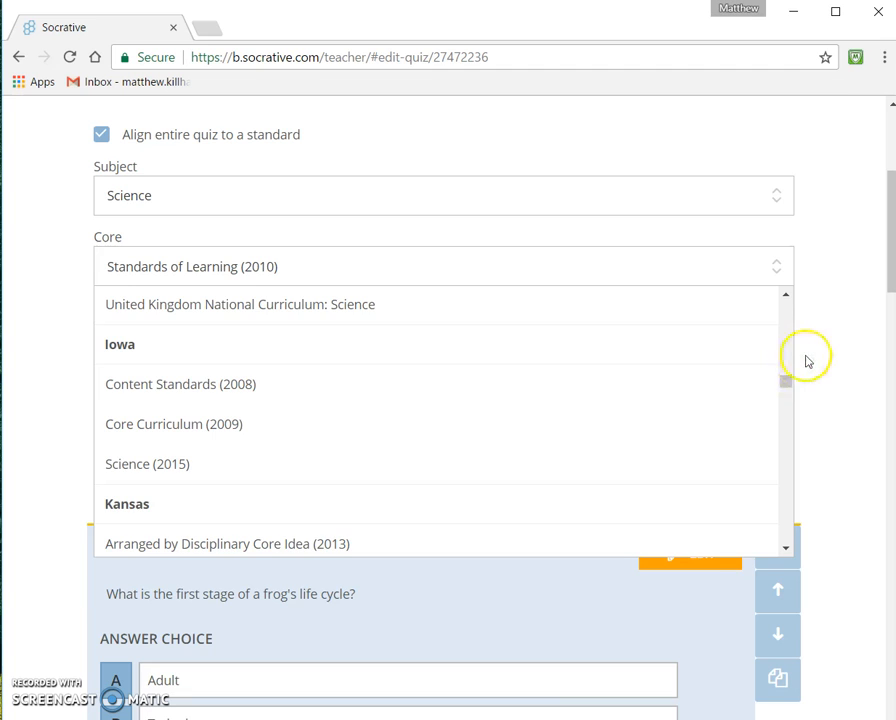
{"action": "left_click", "coordinate": [806, 360]}
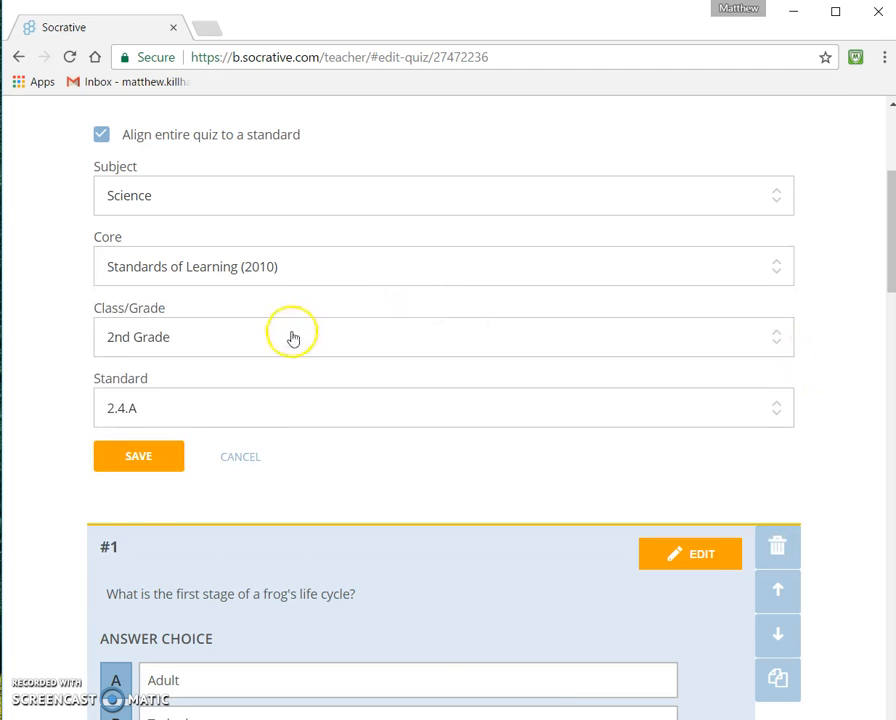
{"action": "left_click", "coordinate": [250, 412]}
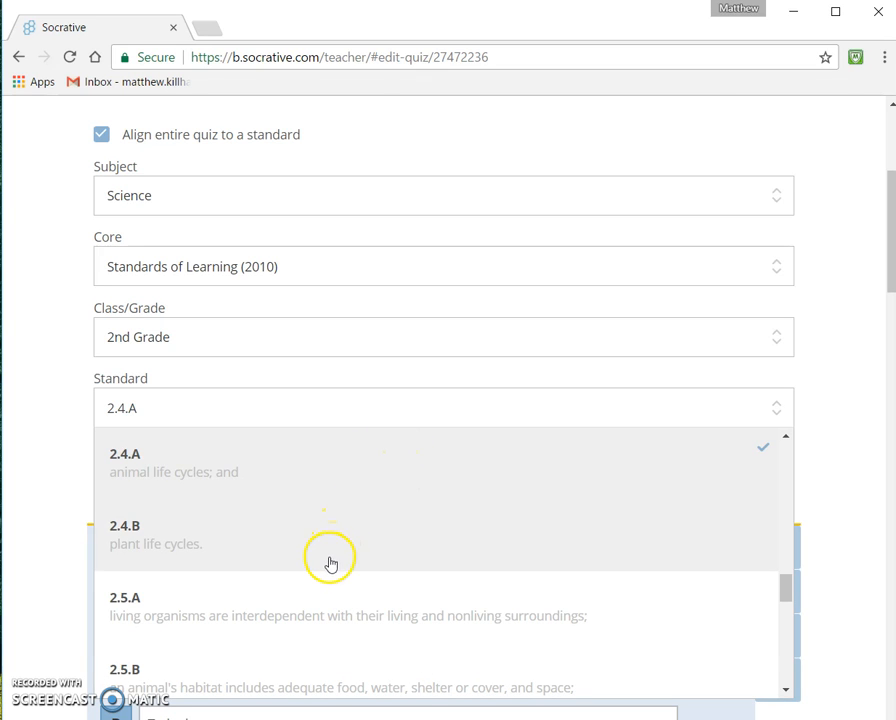
{"action": "left_click", "coordinate": [849, 406]}
{"action": "double_click", "coordinate": [851, 392]}
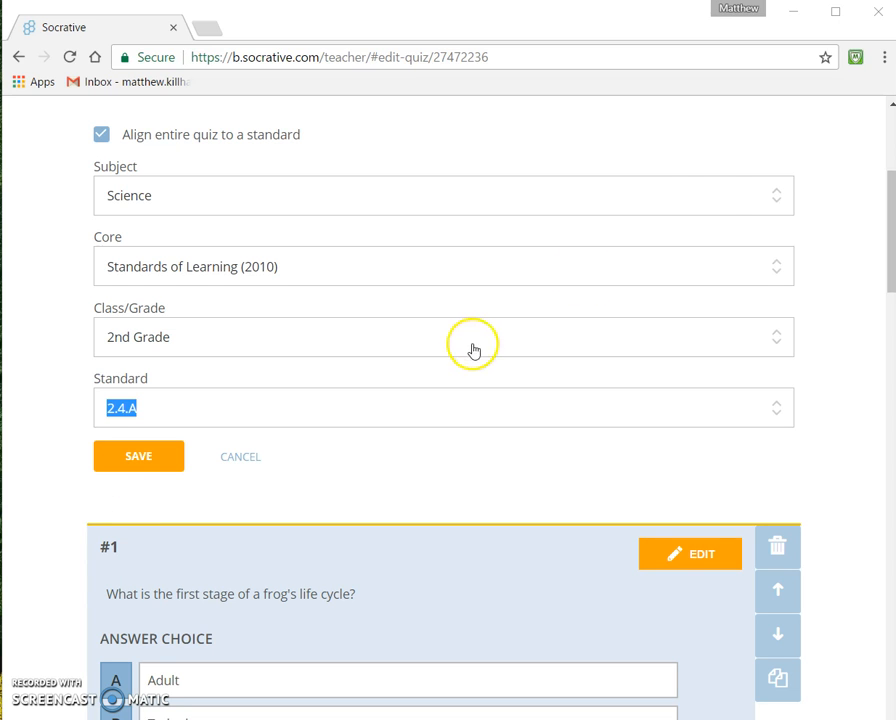
Step: Leave the quiz editor and view the live Space Race results
{"action": "left_click", "coordinate": [889, 130]}
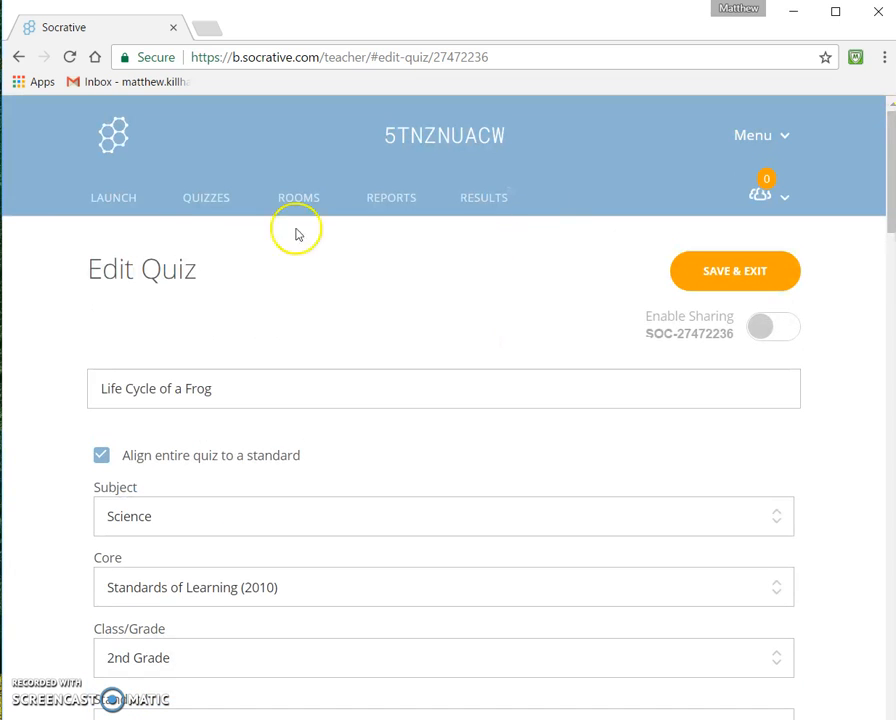
{"action": "left_click", "coordinate": [202, 199]}
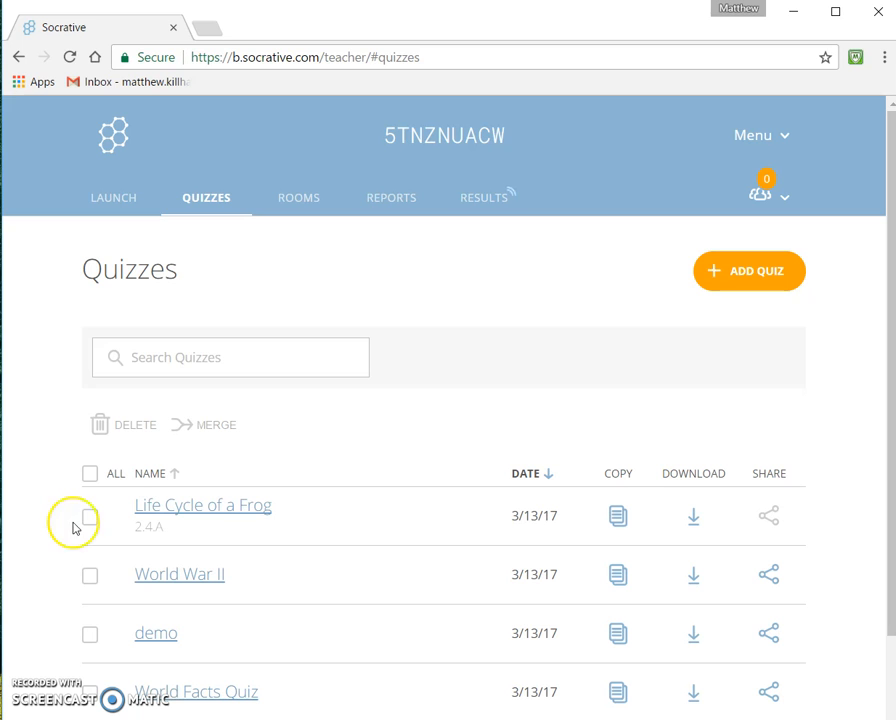
{"action": "left_click", "coordinate": [467, 209]}
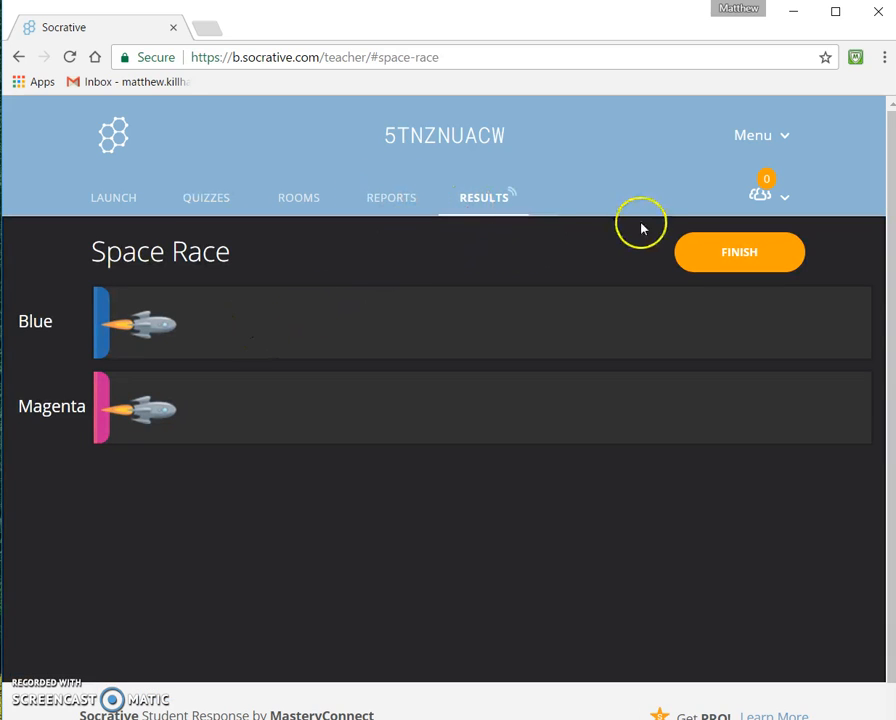
Step: Finish the Space Race activity and choose to view its results chart
{"action": "left_click", "coordinate": [698, 252]}
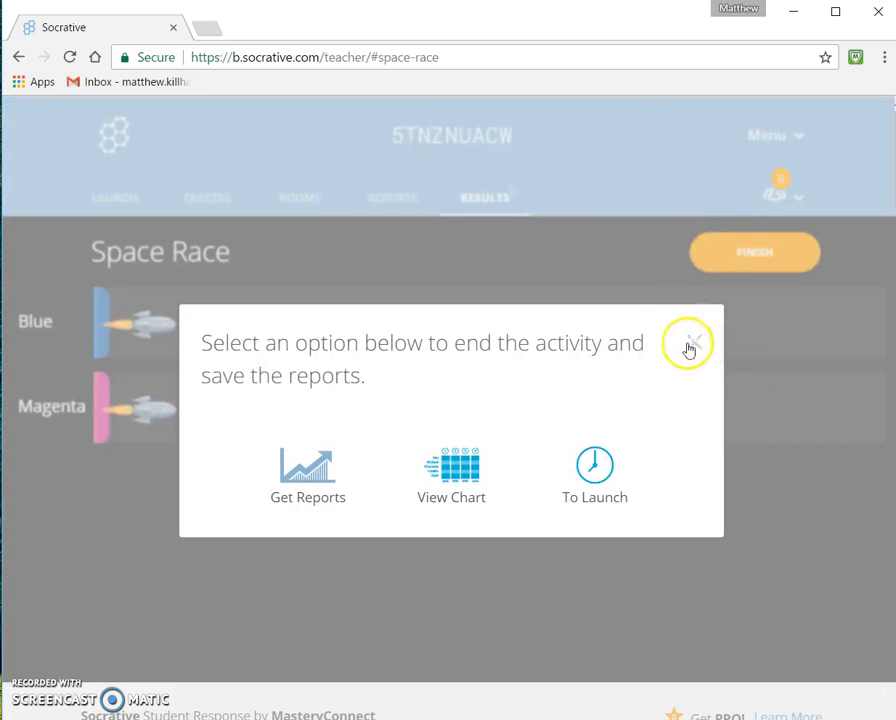
{"action": "left_click", "coordinate": [334, 476]}
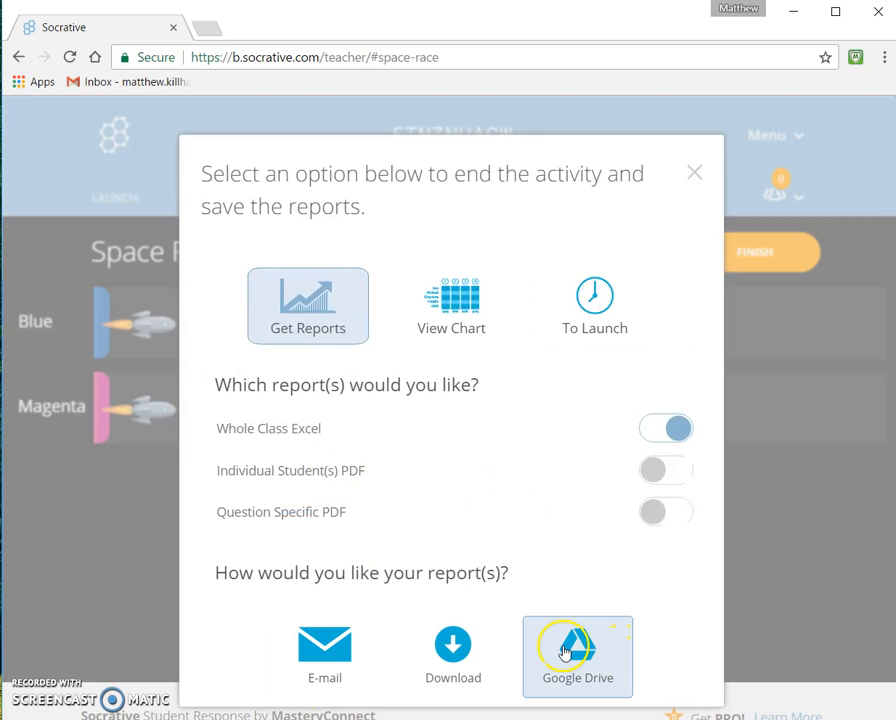
{"action": "left_click", "coordinate": [455, 308]}
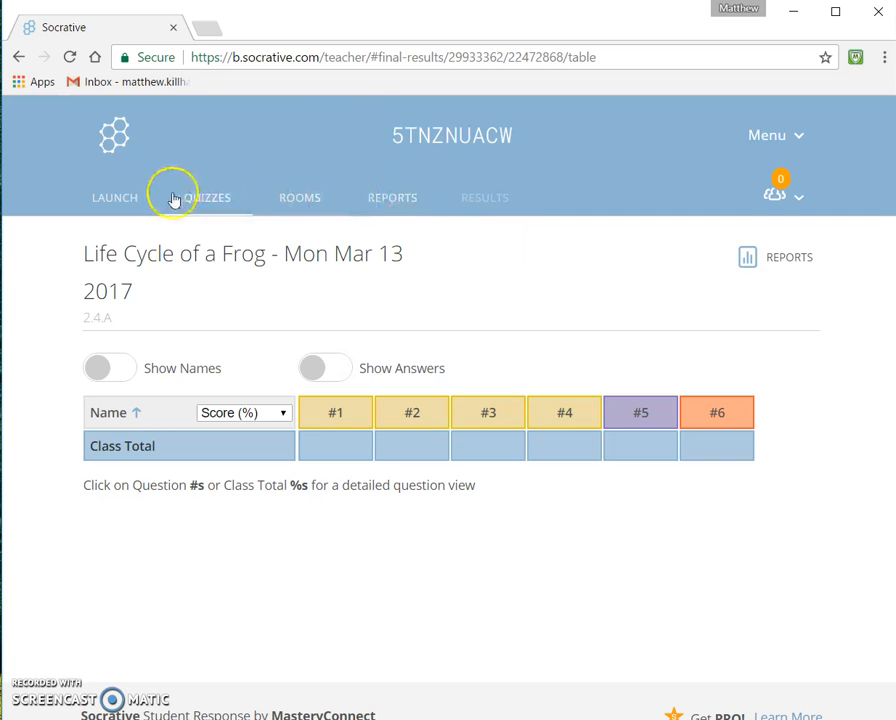
Step: Open socrative.com in a new browser tab and go to the student login page
{"action": "left_click", "coordinate": [210, 28]}
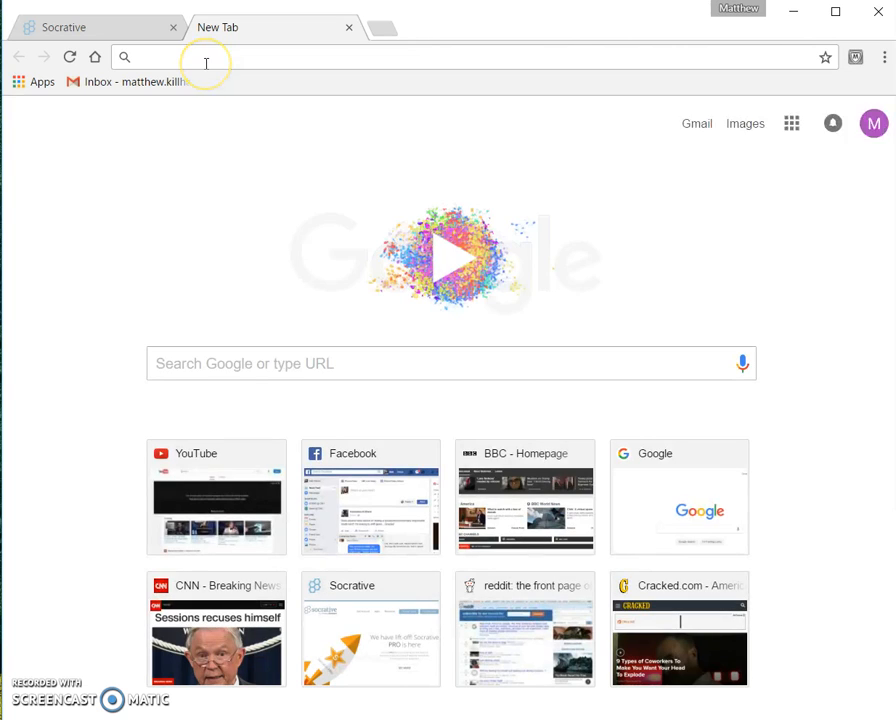
{"action": "type", "text": "socrative.com"}
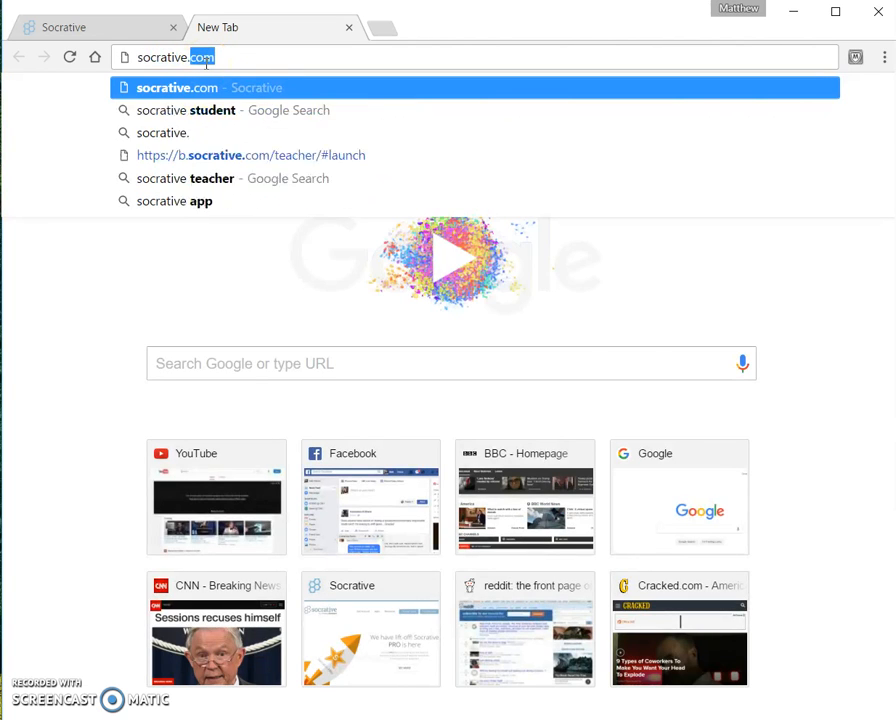
{"action": "key", "text": "Return"}
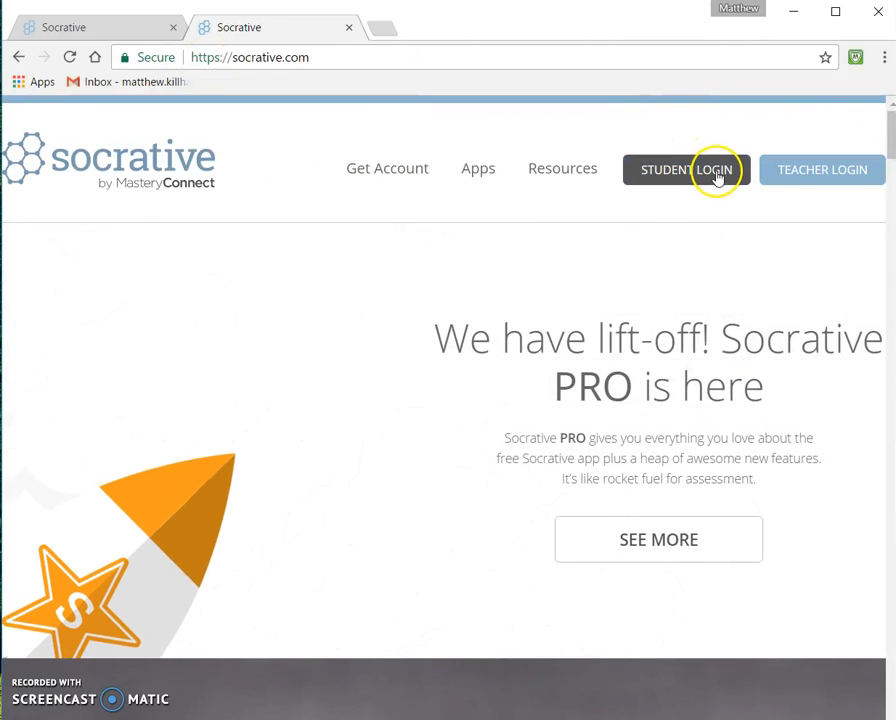
{"action": "left_click", "coordinate": [718, 180]}
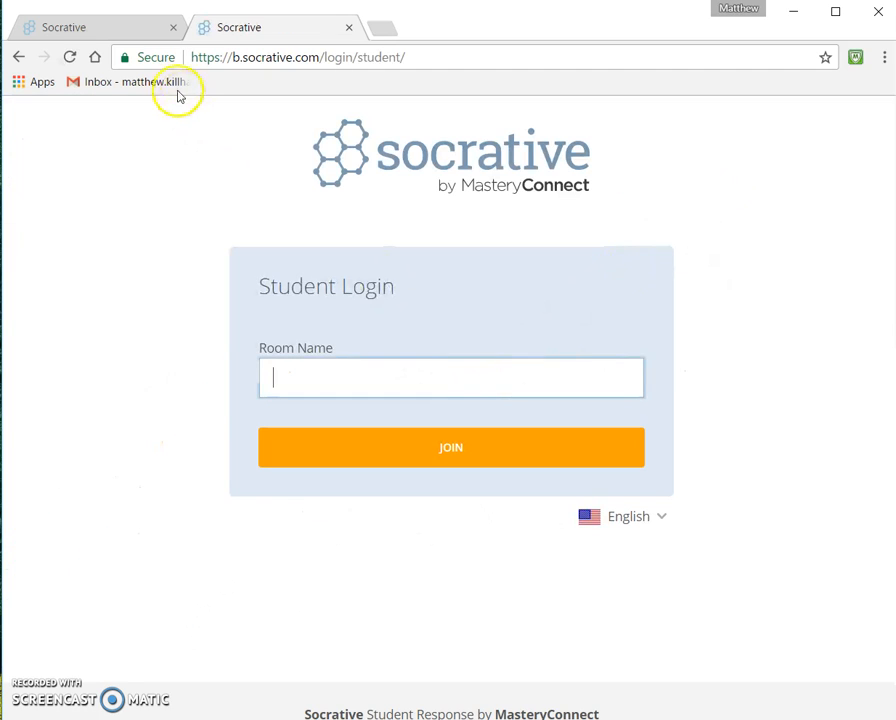
Step: Join the teacher's room as a student by pasting the room name into the student login
{"action": "left_click", "coordinate": [120, 33]}
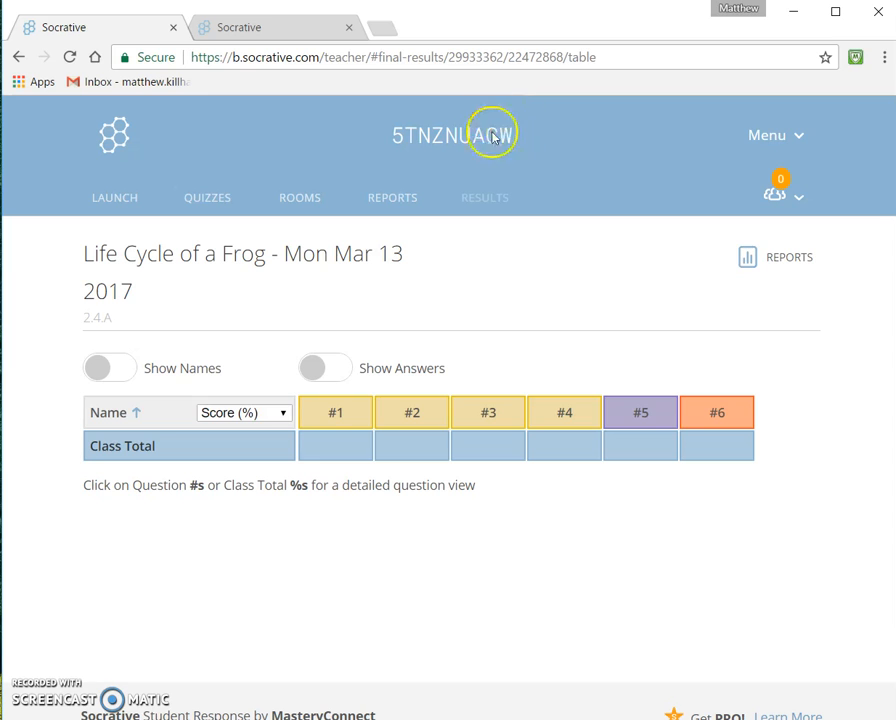
{"action": "left_click", "coordinate": [290, 34]}
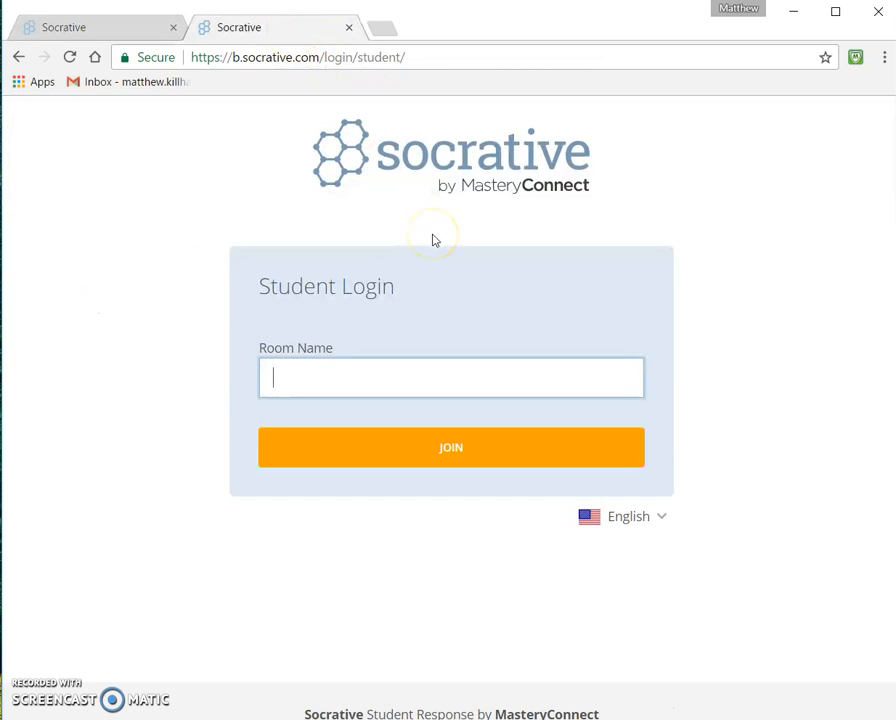
{"action": "left_click", "coordinate": [458, 464]}
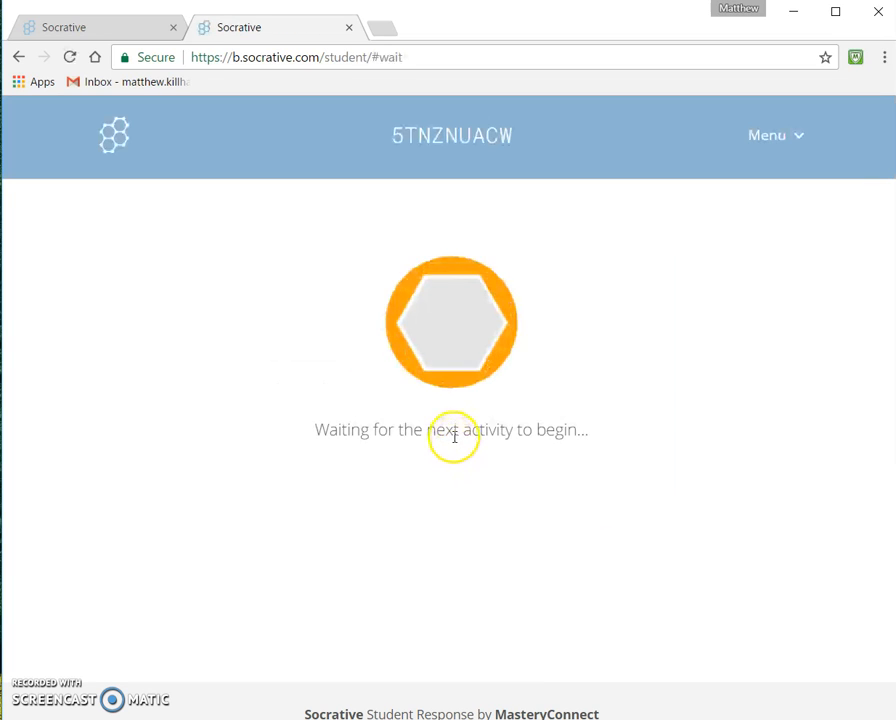
Step: Back in the teacher view, launch the Life Cycle of a Frog quiz with Instant Feedback delivery
{"action": "left_click", "coordinate": [140, 27]}
{"action": "left_click", "coordinate": [209, 197]}
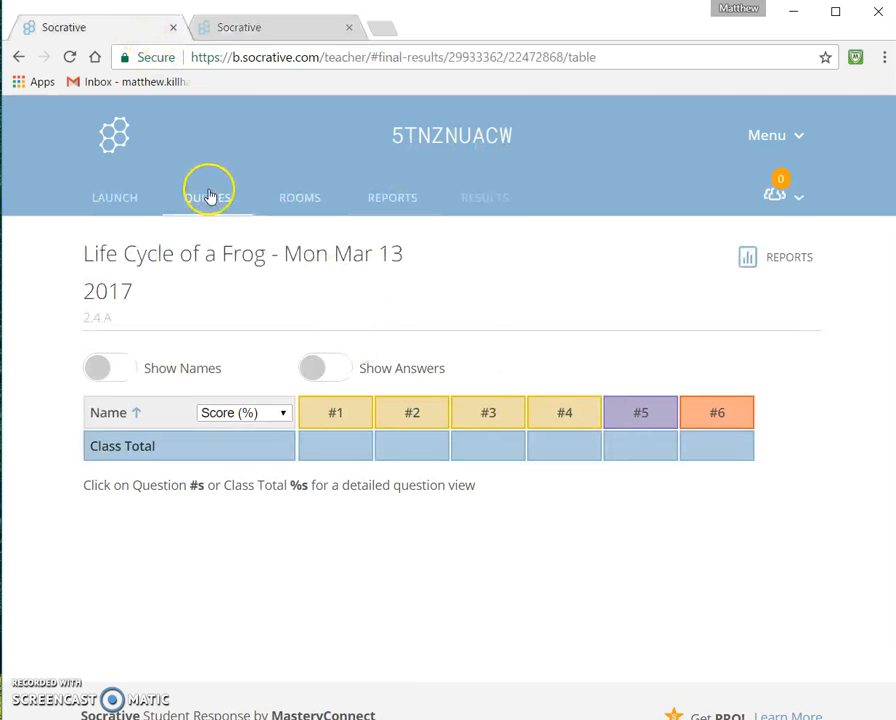
{"action": "left_click", "coordinate": [434, 626]}
{"action": "left_click", "coordinate": [448, 322]}
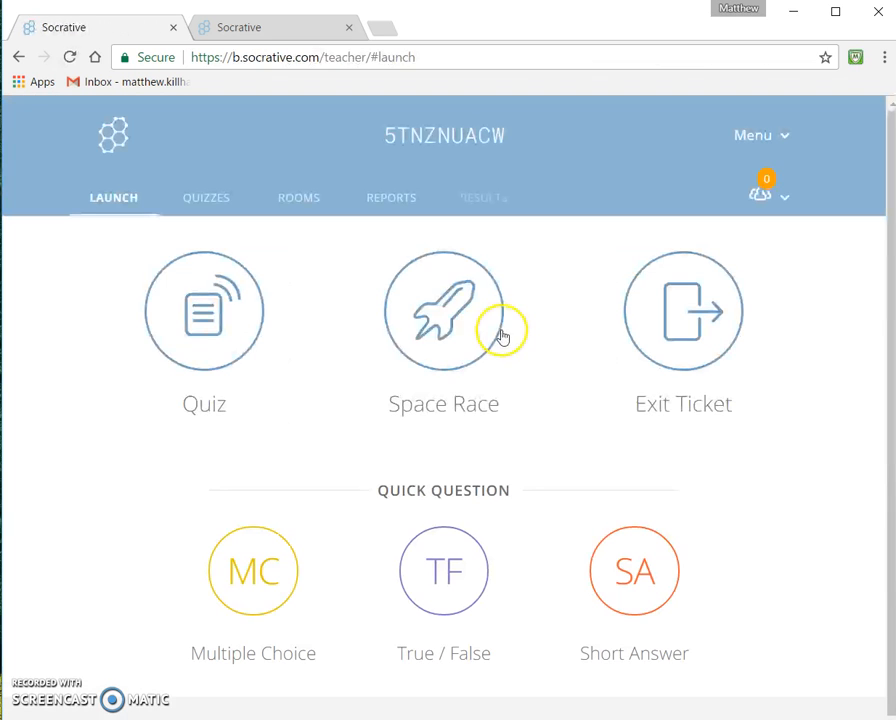
{"action": "left_click", "coordinate": [202, 371]}
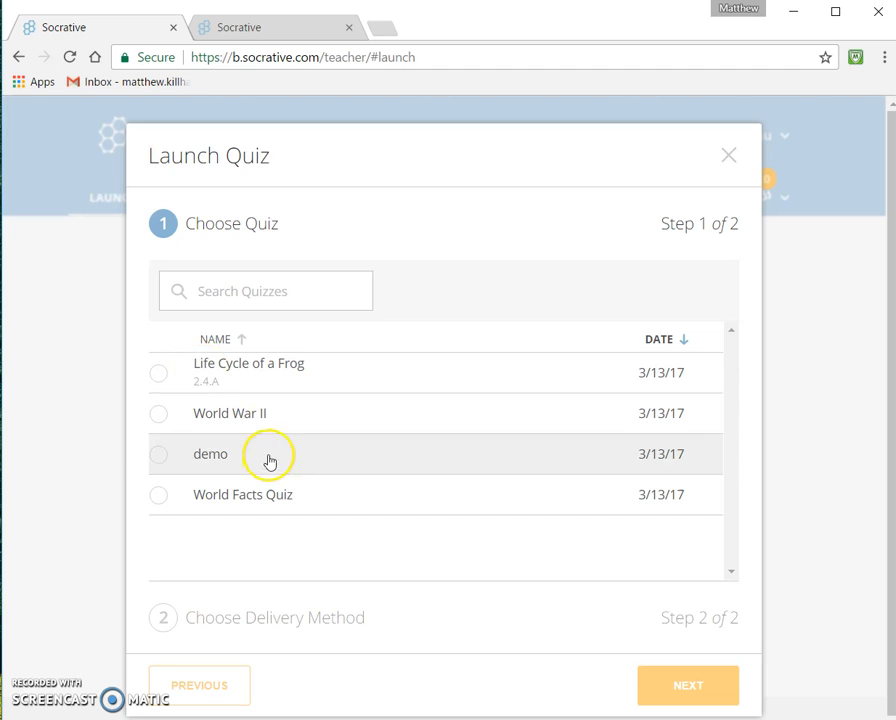
{"action": "left_click", "coordinate": [306, 372]}
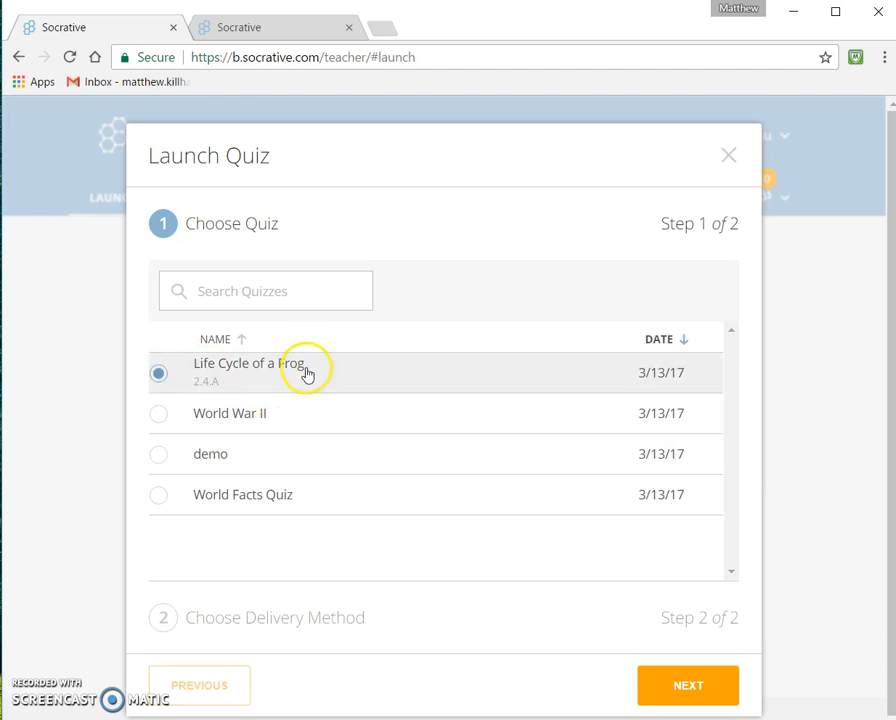
{"action": "left_click", "coordinate": [722, 686]}
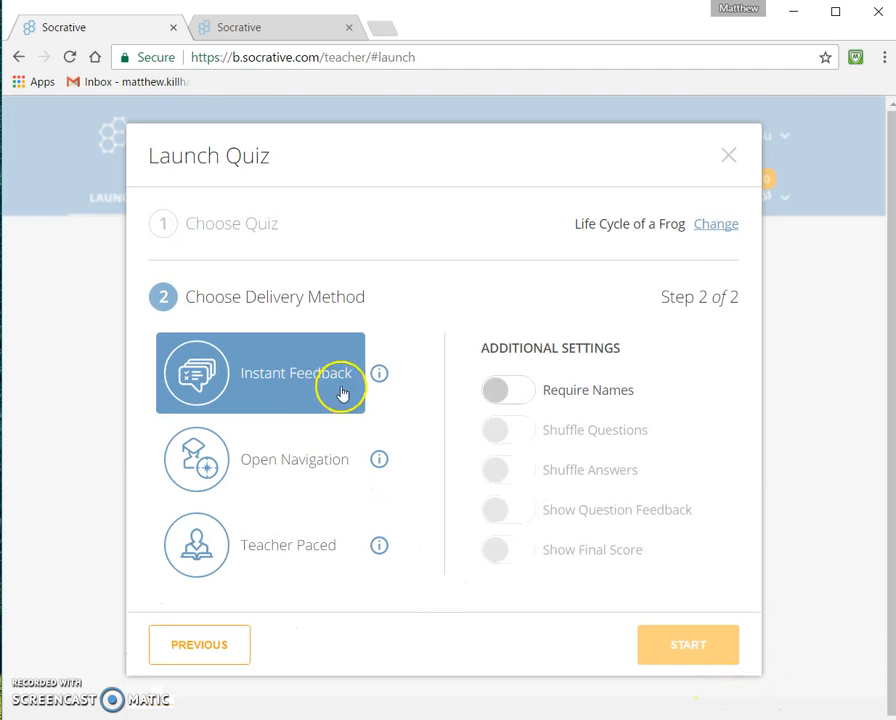
{"action": "left_click", "coordinate": [314, 372]}
{"action": "left_click", "coordinate": [674, 644]}
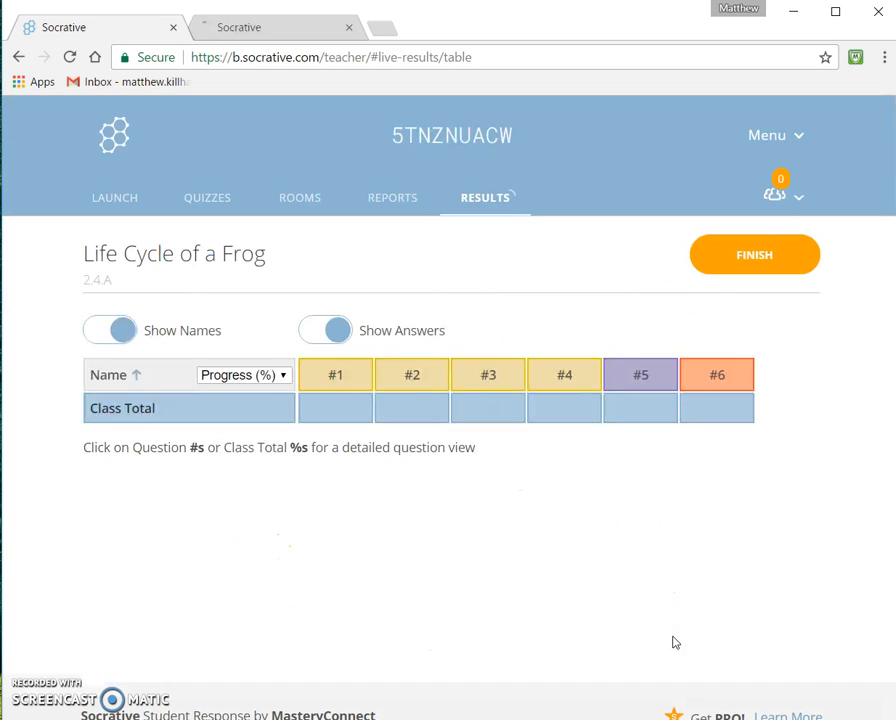
Step: Rejoin the room on the student tab with the pasted room name and enter a student name
{"action": "left_click", "coordinate": [565, 377]}
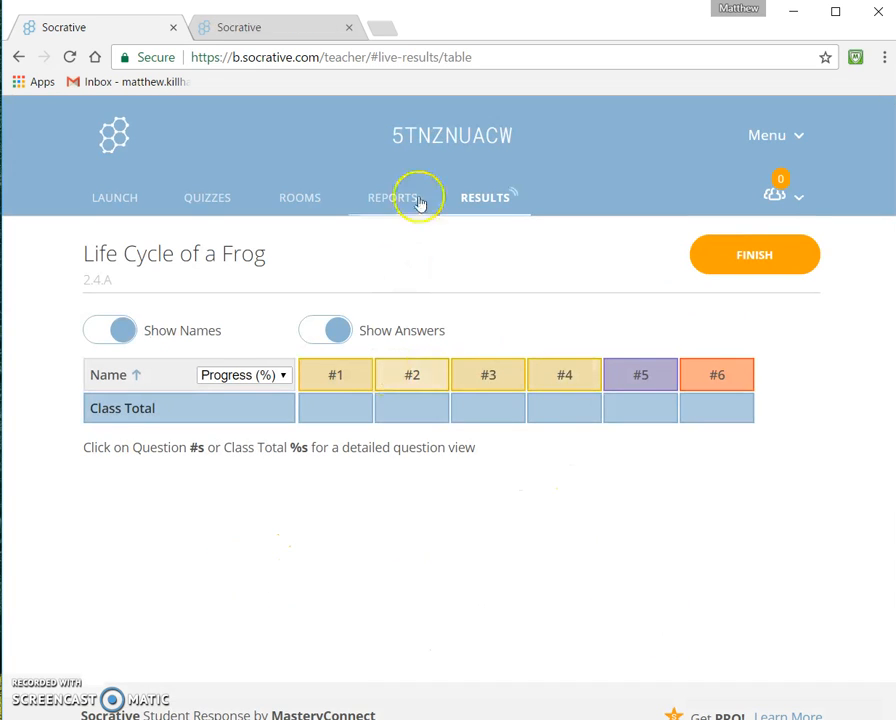
{"action": "left_click", "coordinate": [312, 28]}
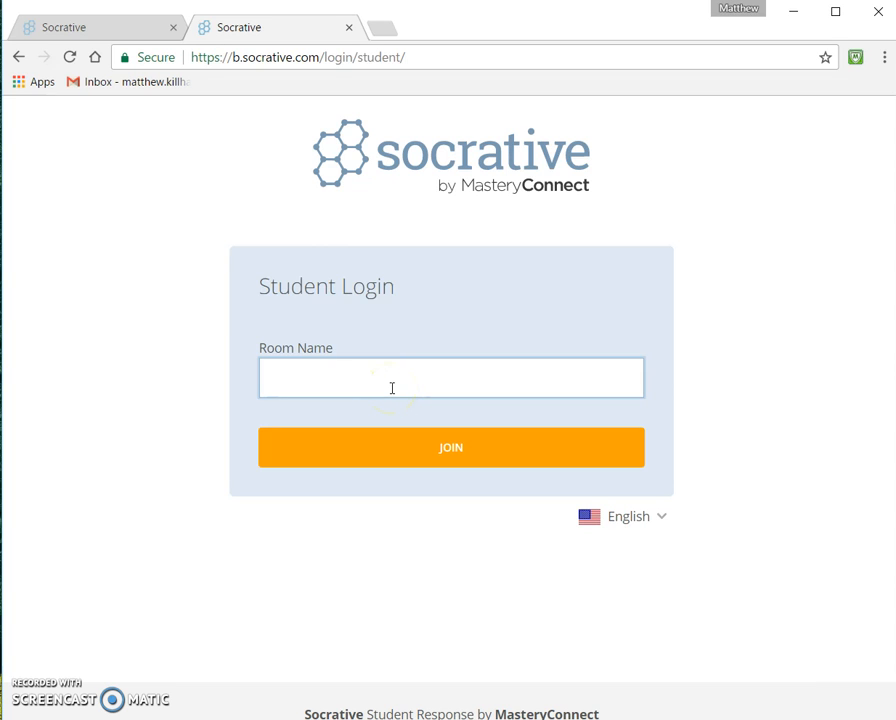
{"action": "left_click", "coordinate": [406, 454]}
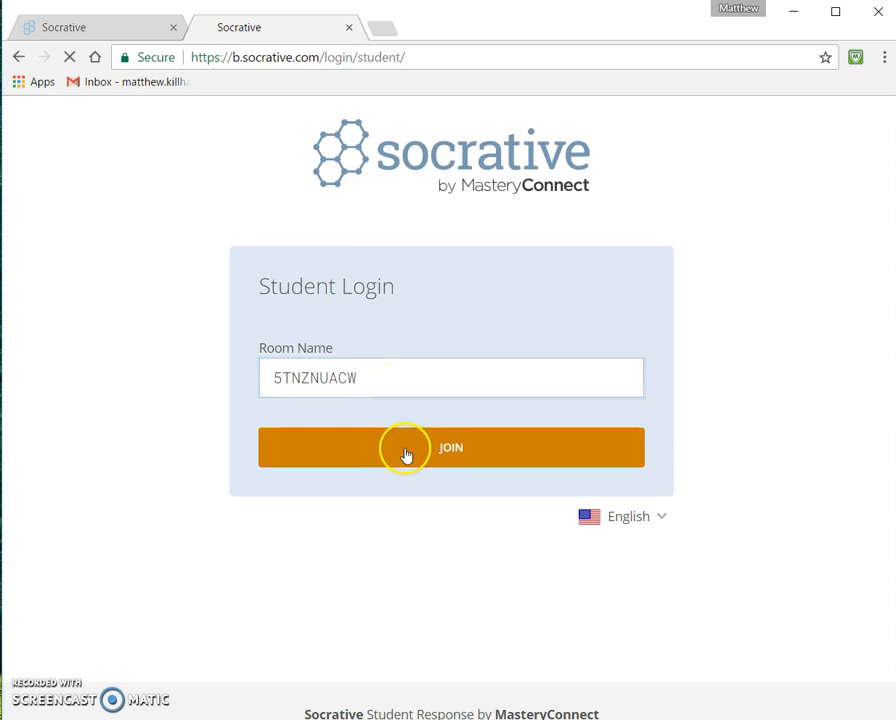
{"action": "left_click", "coordinate": [442, 334]}
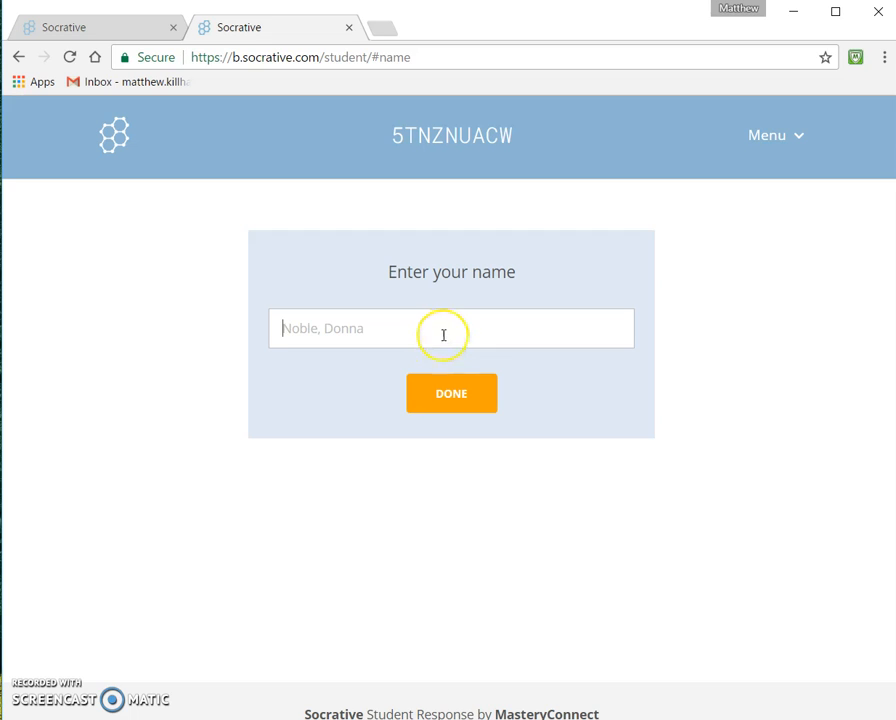
{"action": "type", "text": "Matt"}
{"action": "key", "text": "Return"}
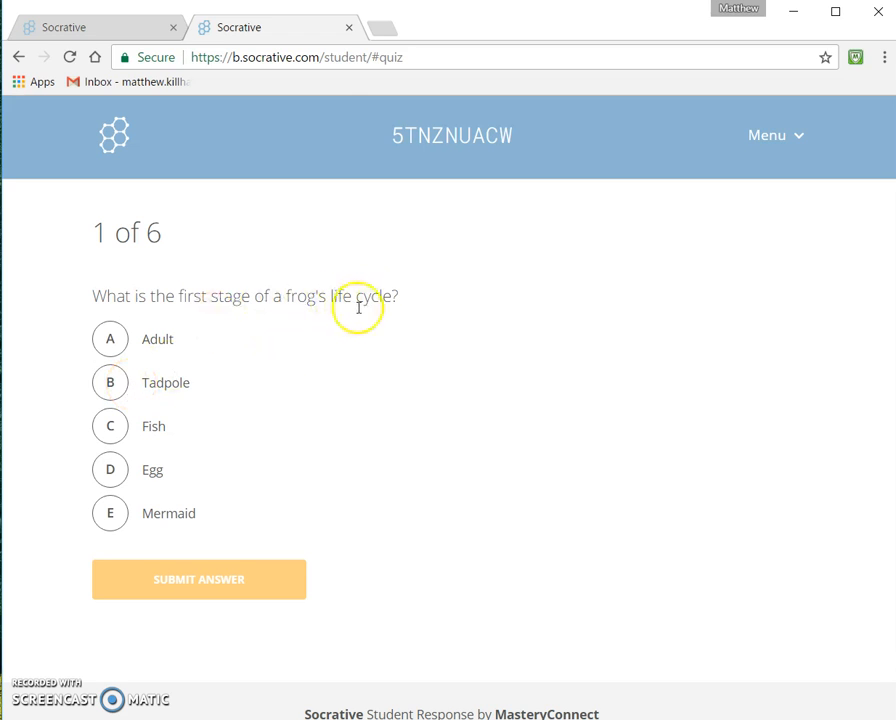
Step: Answer the first quiz question with Egg, submit it, and dismiss the feedback
{"action": "left_click", "coordinate": [111, 470]}
{"action": "left_click", "coordinate": [191, 579]}
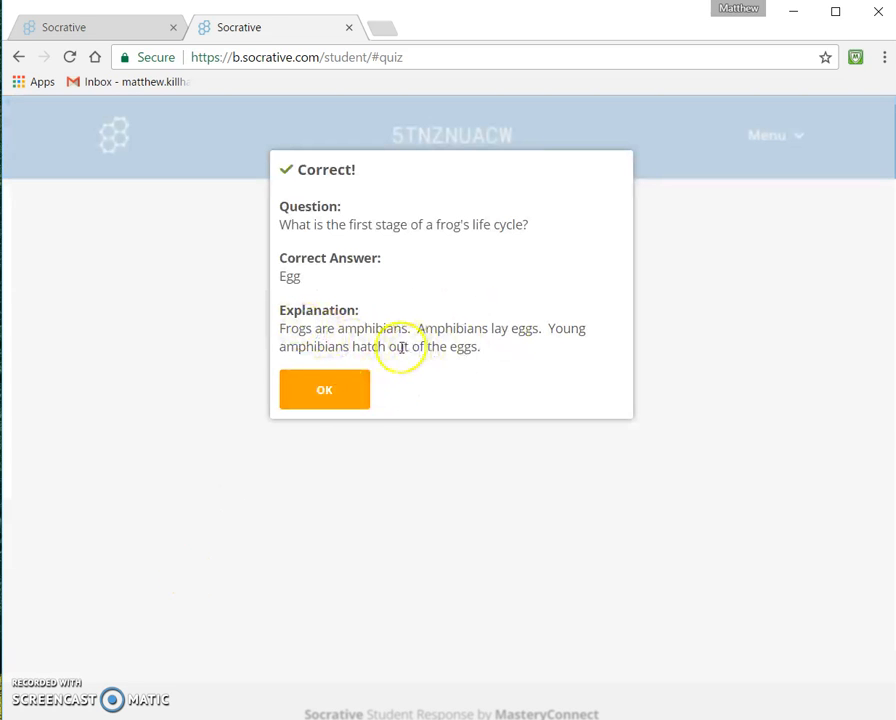
{"action": "left_click", "coordinate": [352, 395]}
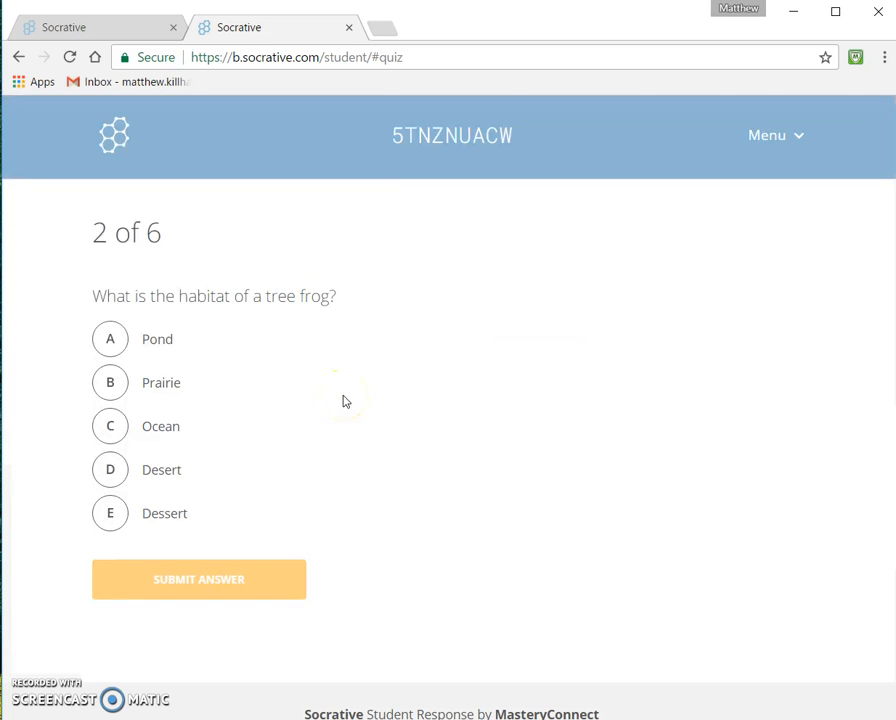
Step: Check the student's progress in the teacher's live results and return to the student's second question
{"action": "left_click", "coordinate": [122, 28]}
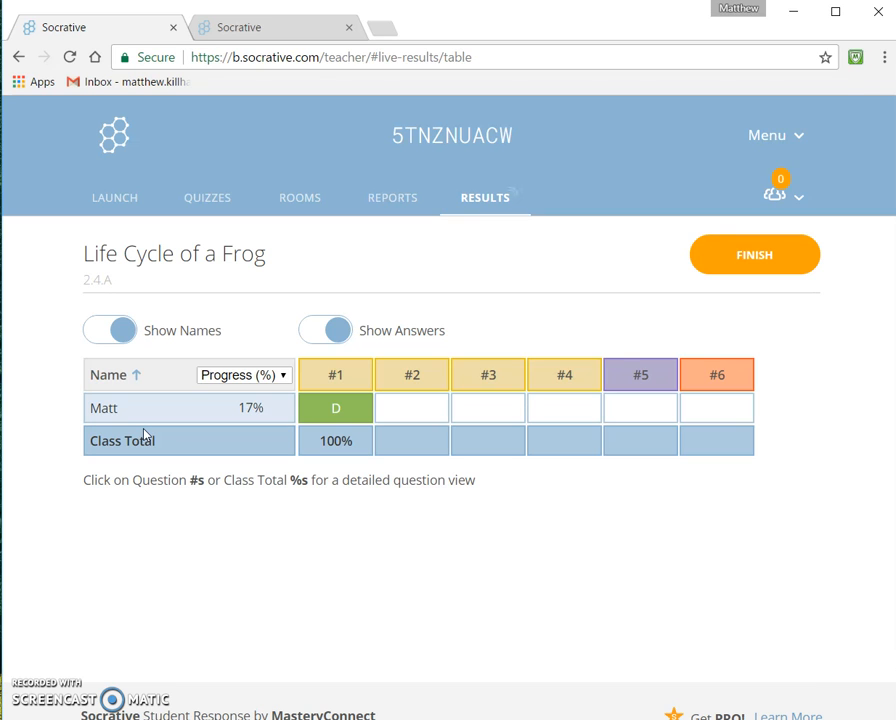
{"action": "left_click", "coordinate": [295, 30]}
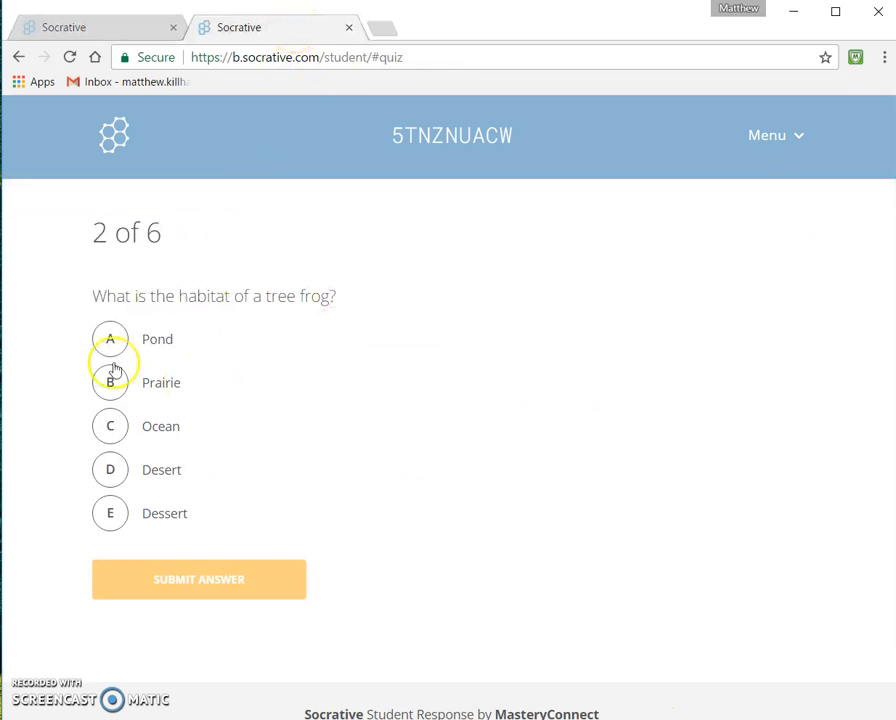
{"action": "left_click", "coordinate": [213, 582]}
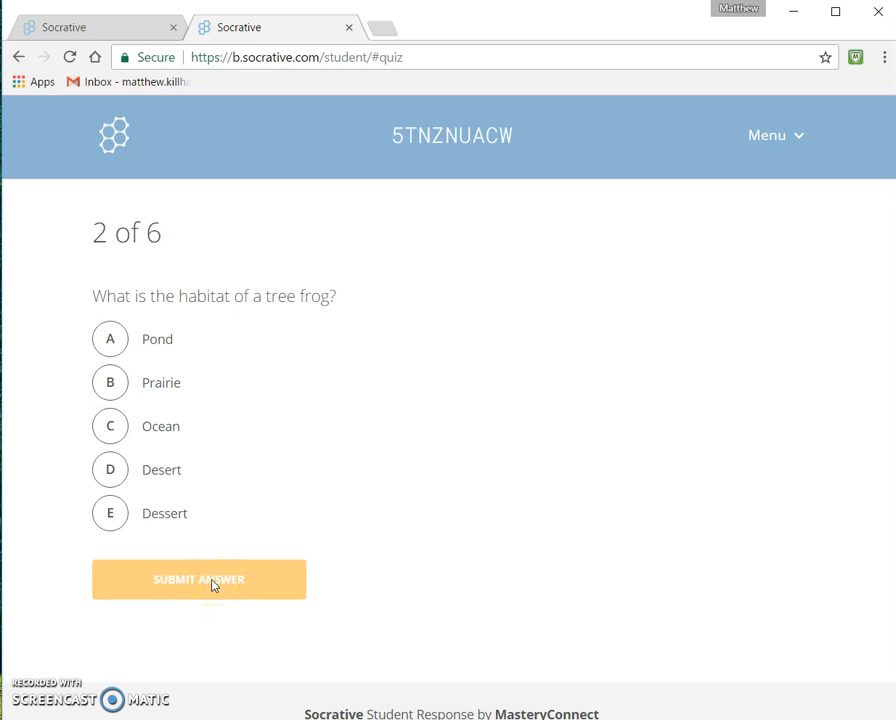